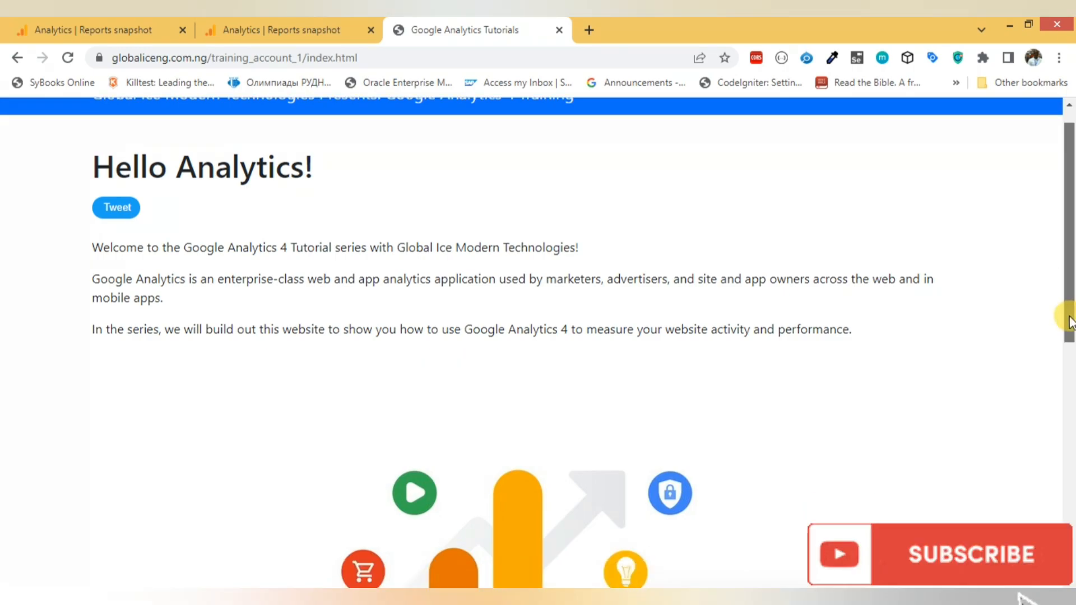
Step: Open the newsletter signup page through the Newsletter link in the training website's footer
left_click_drag(1070, 314, 1071, 535)
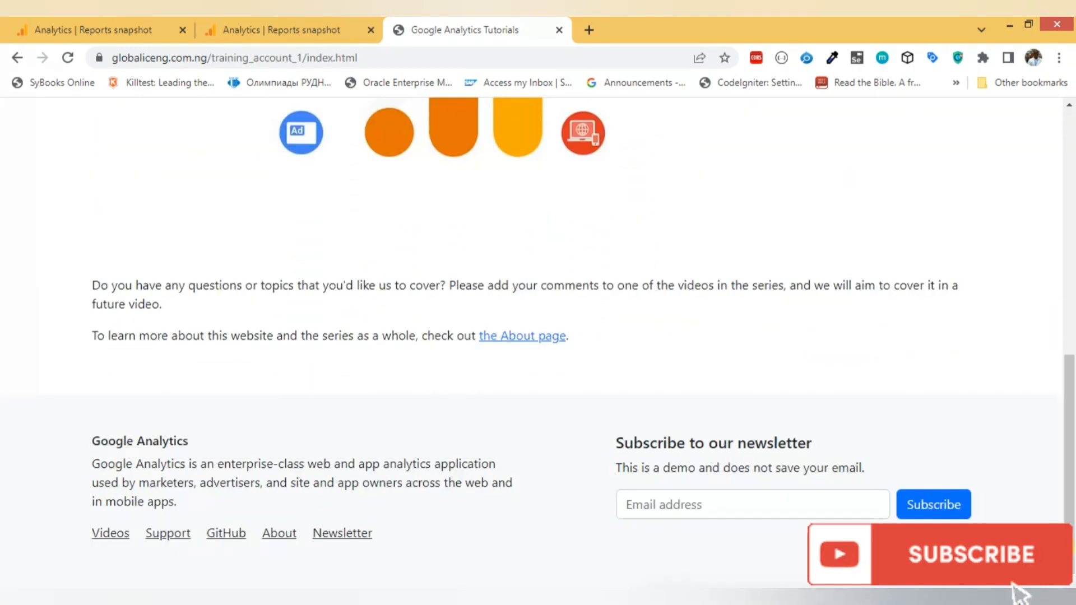
left_click(746, 506)
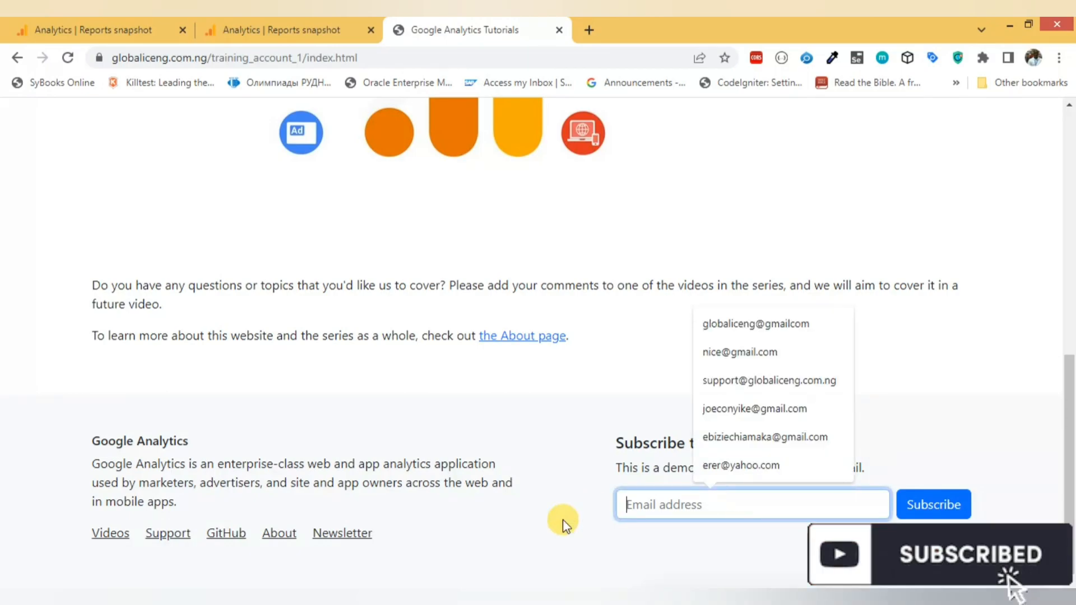
left_click(355, 539)
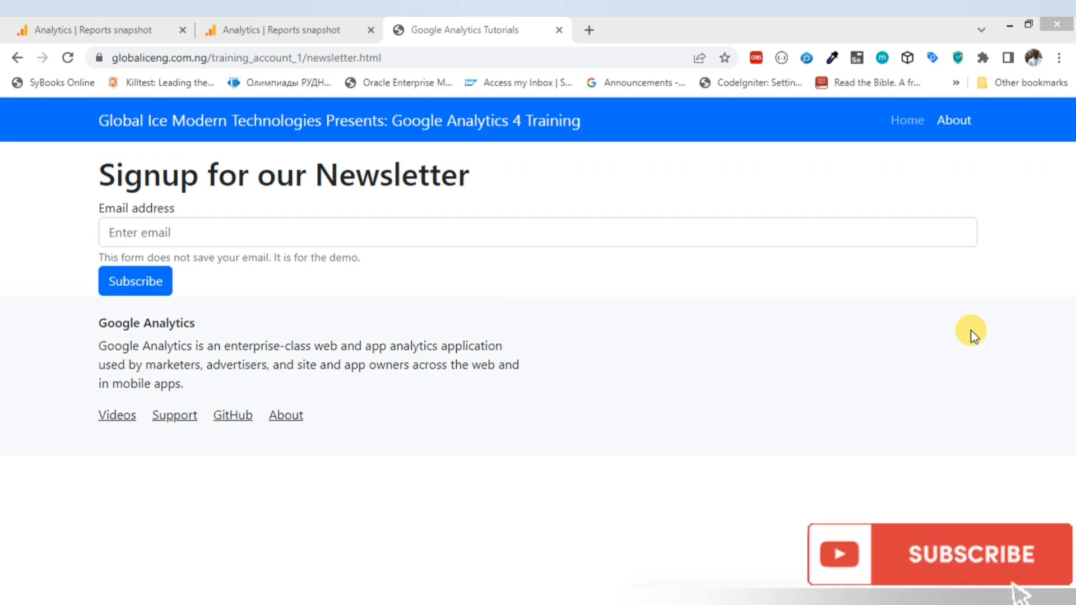
Step: Switch to Google Analytics, open the Engagement Events report and locate the newsletter_signup event in its table
left_click(129, 31)
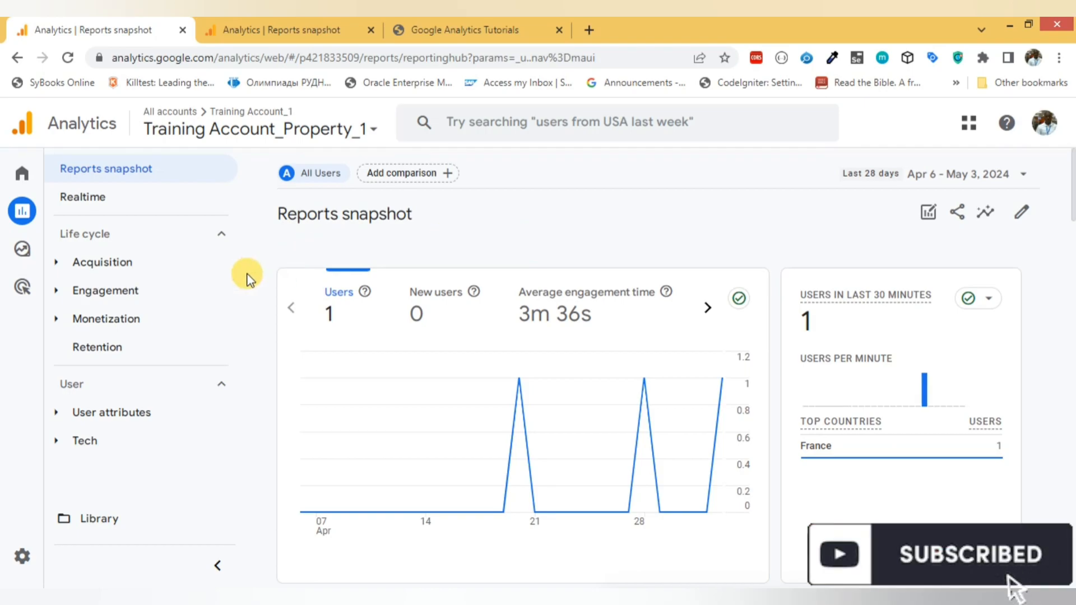
left_click(131, 293)
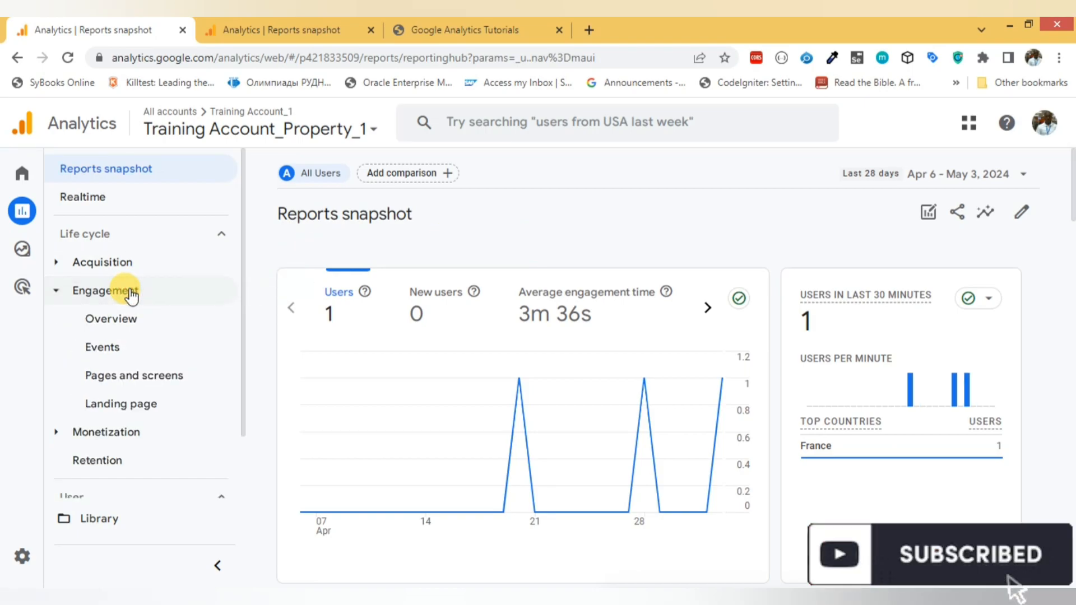
left_click(112, 350)
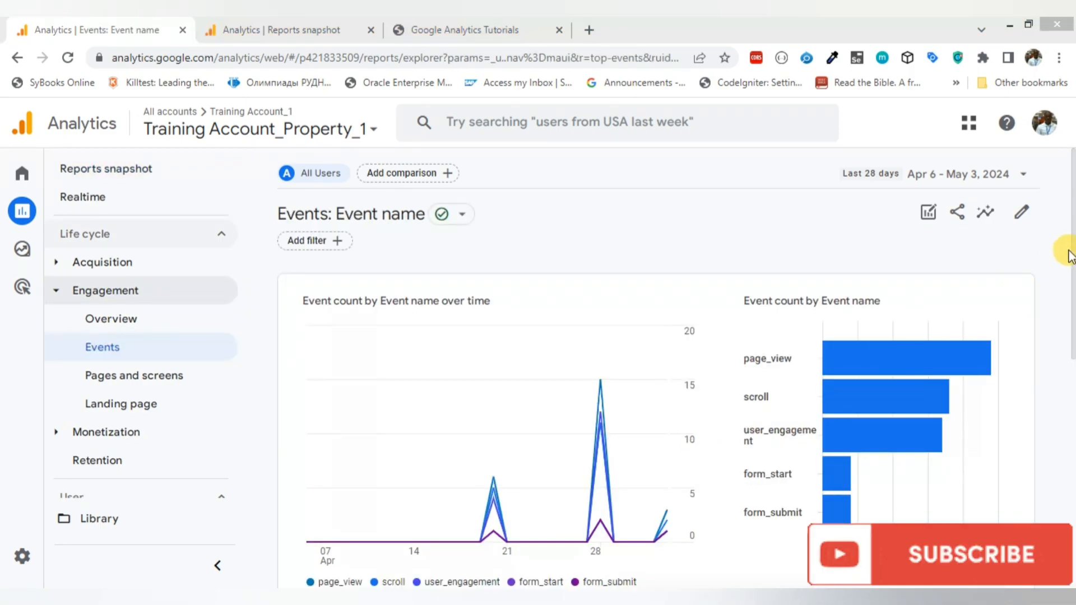
scroll(1063, 257, "down", 5)
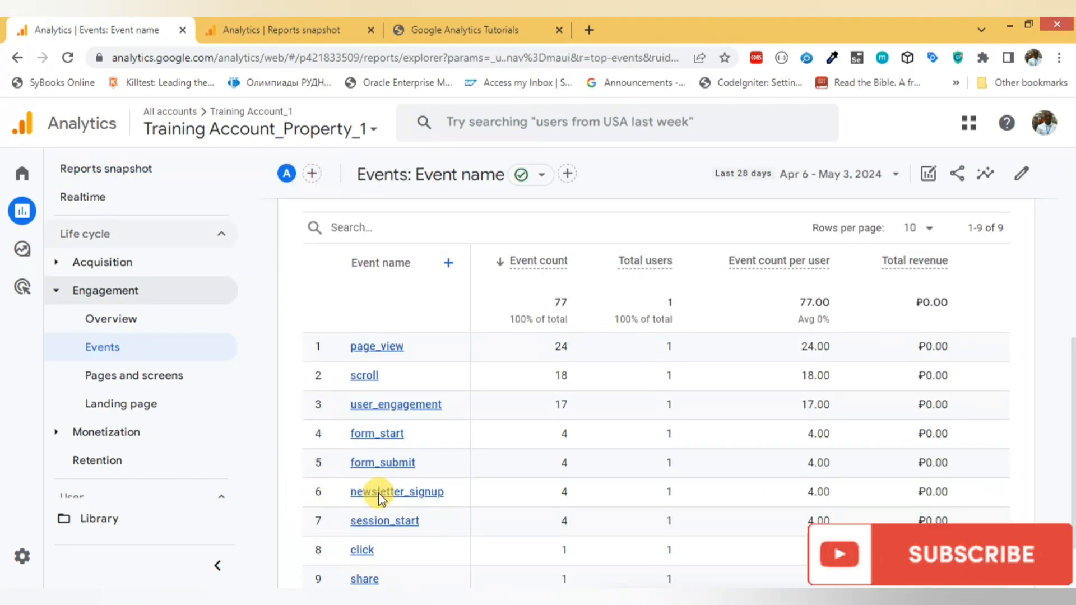
left_click_drag(348, 494, 440, 494)
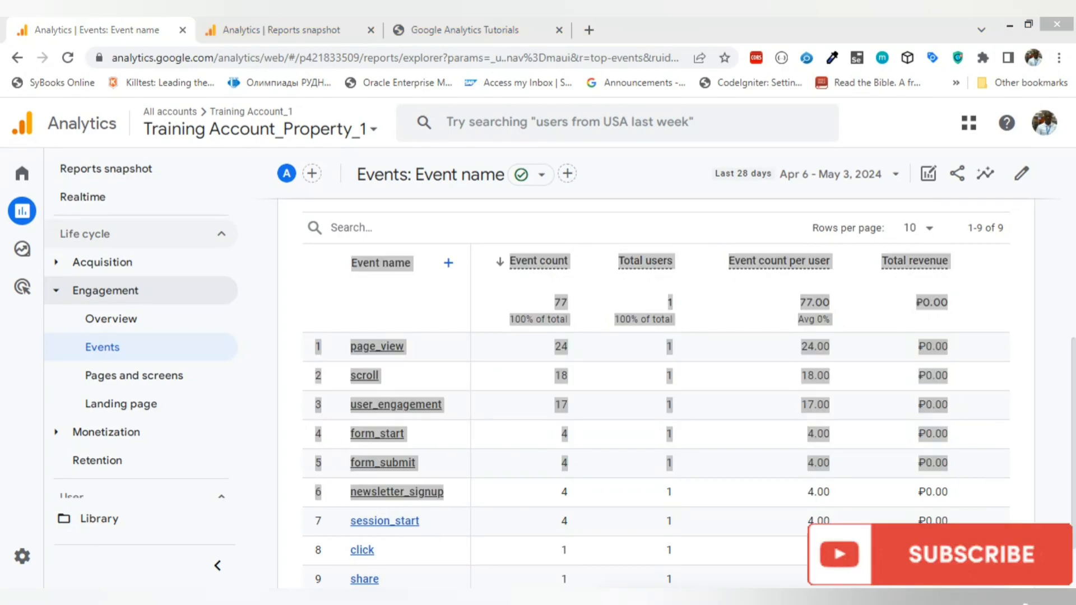
Step: Open the newsletter_signup event's detail report and review its event count, country and recent parameter cards
left_click(388, 496)
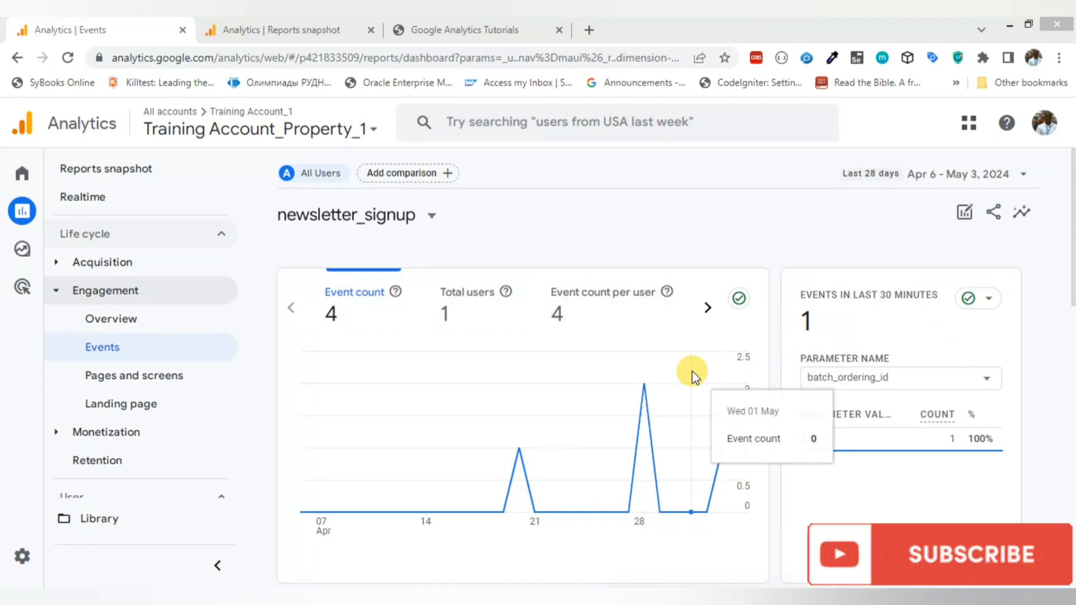
scroll(722, 379, "down", 5)
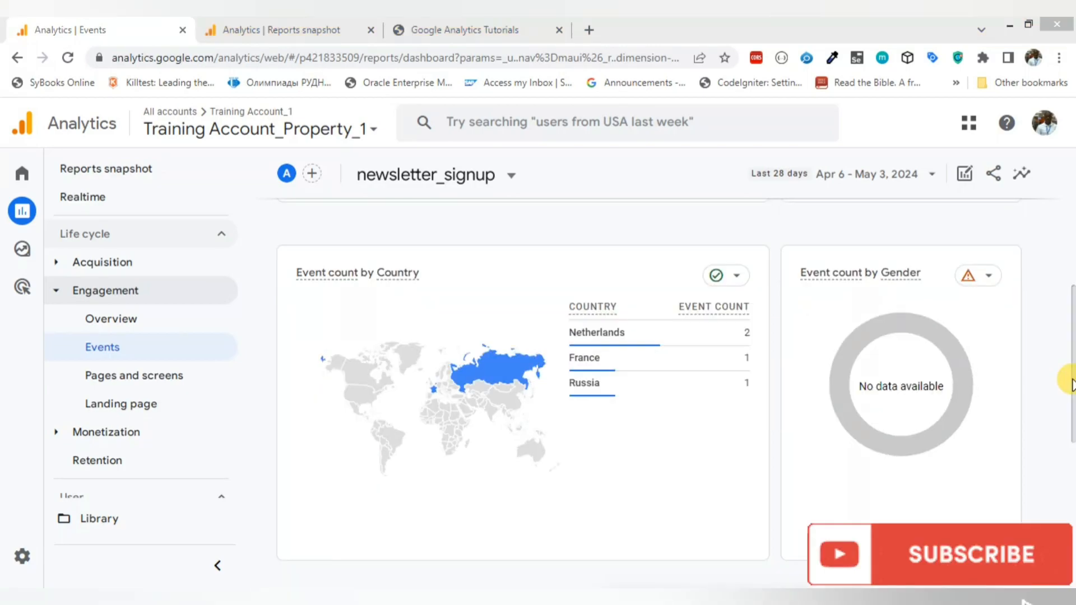
left_click_drag(1071, 378, 1051, 281)
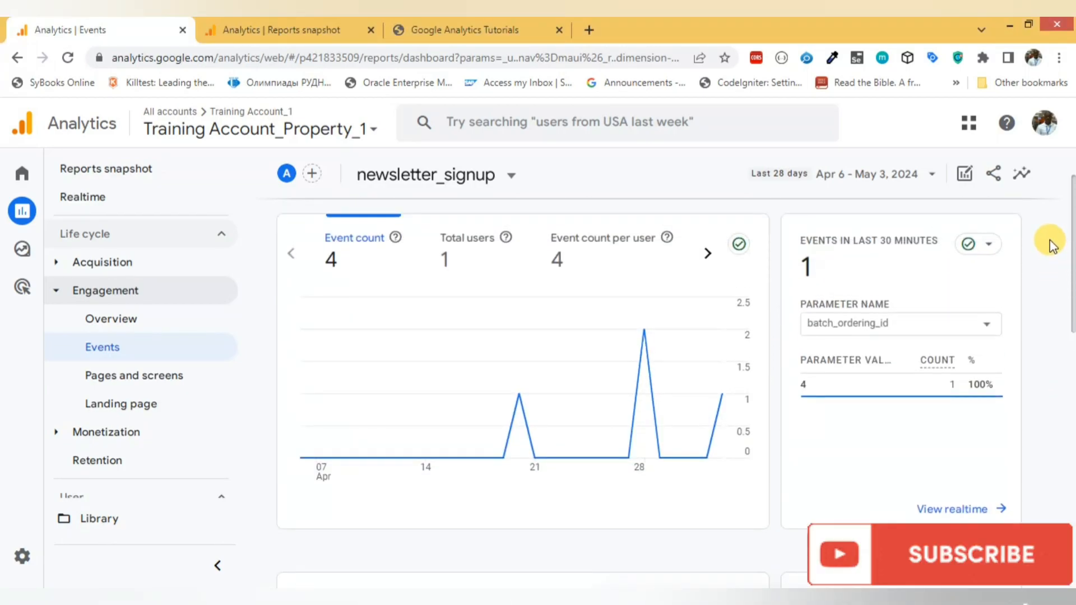
scroll(1020, 269, "up", 1)
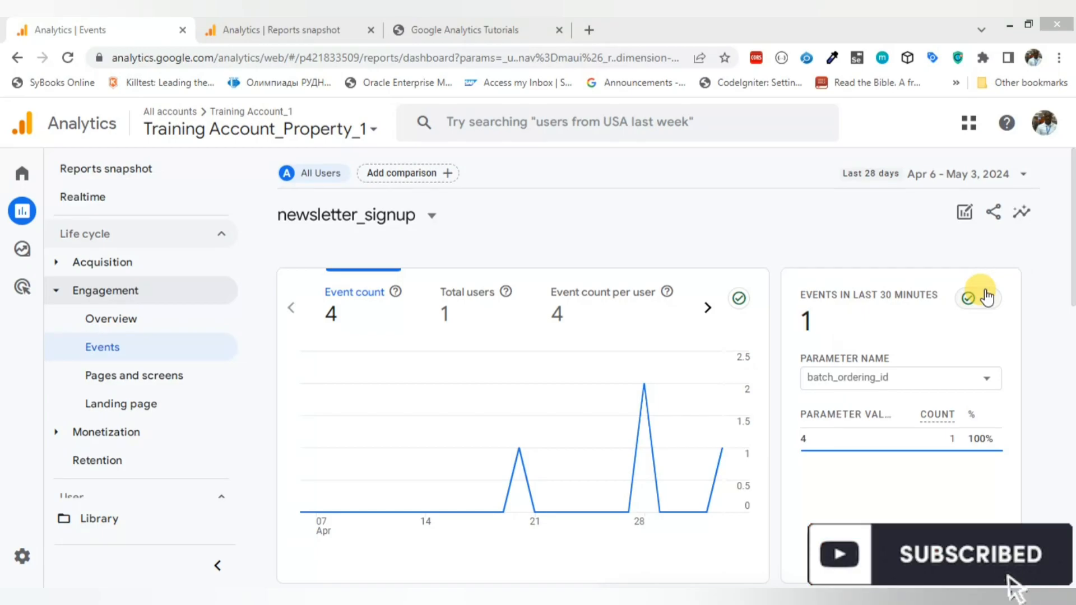
Step: Create a blank exploration and import the Event name dimension into its variables
left_click(65, 250)
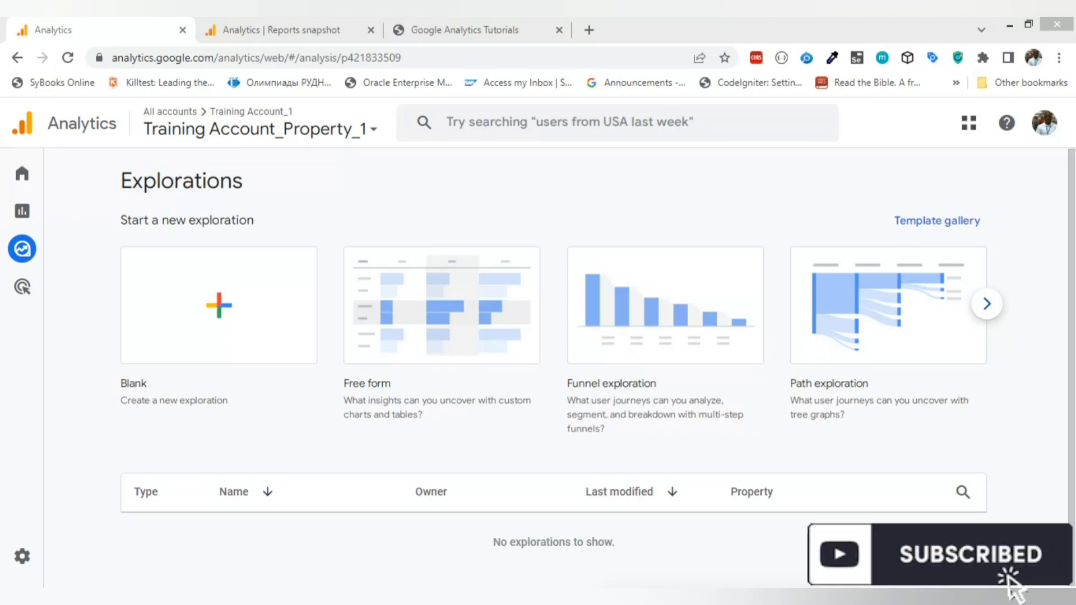
left_click(223, 302)
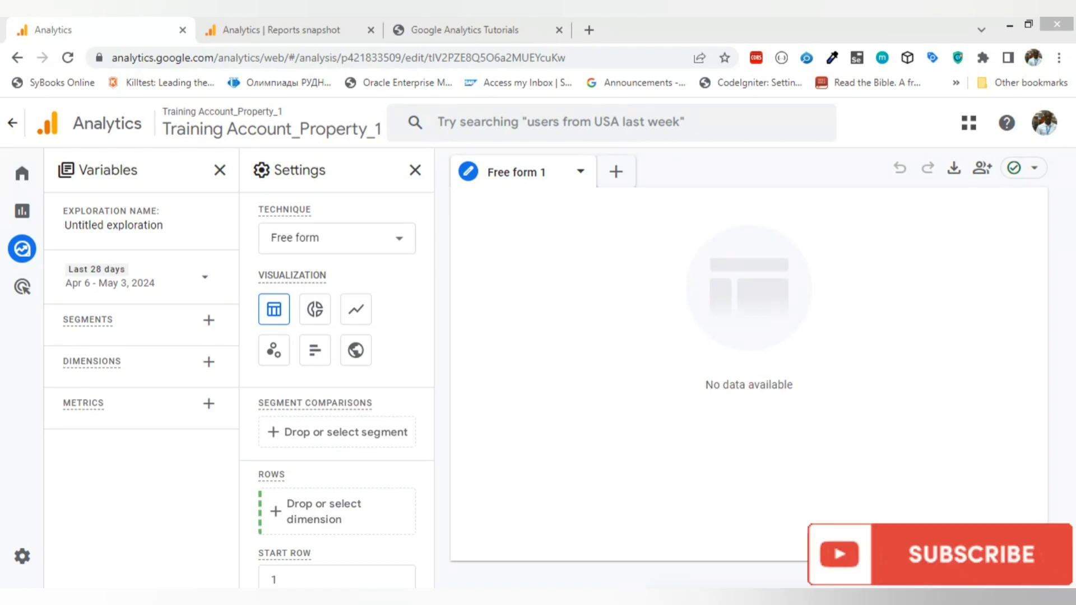
left_click(204, 364)
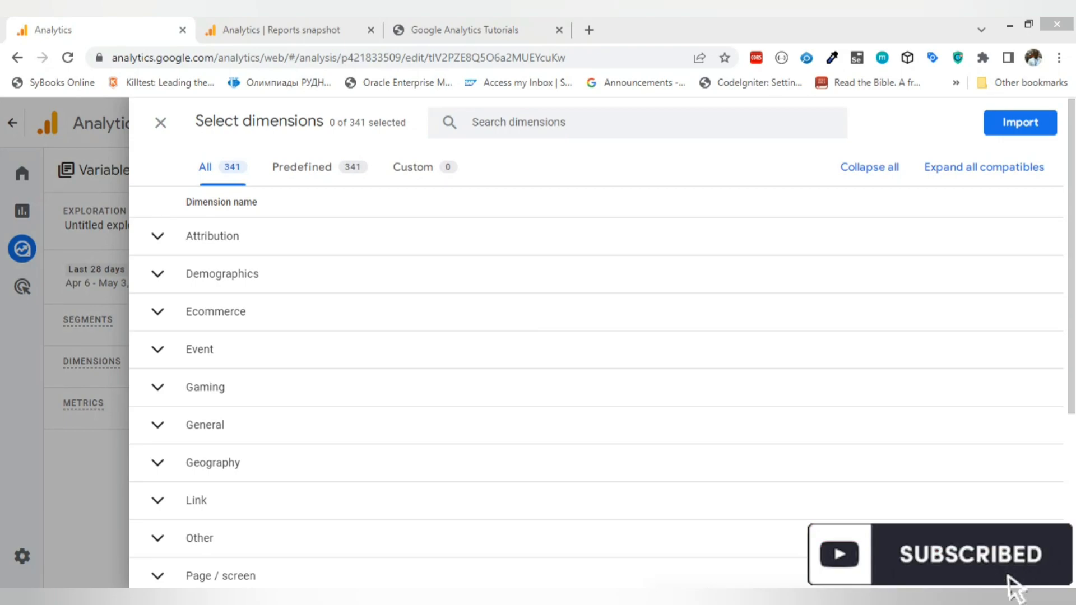
left_click(517, 123)
type("e")
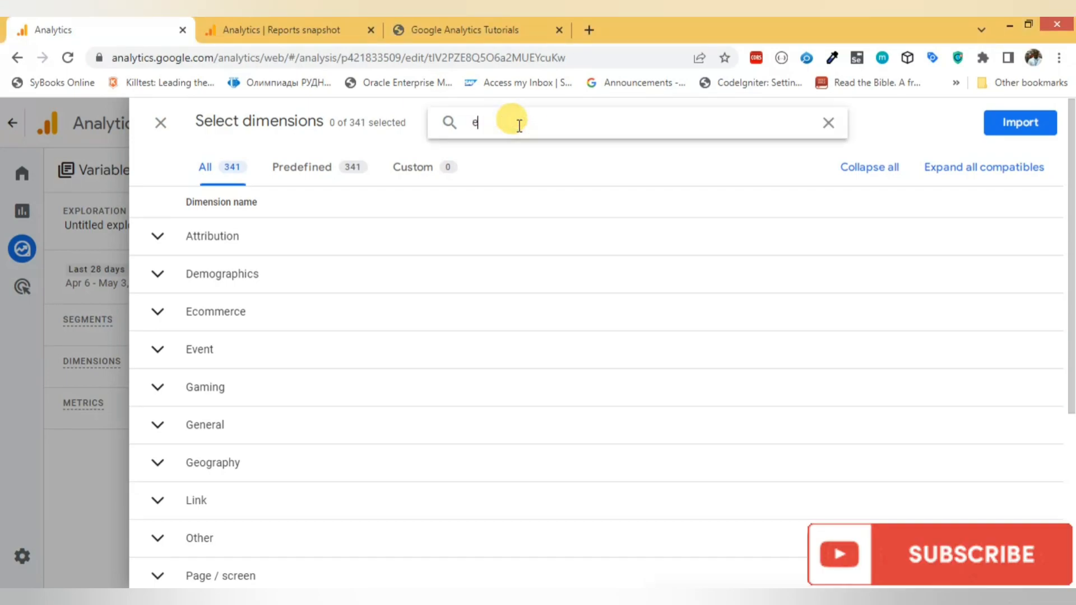
type("vent name")
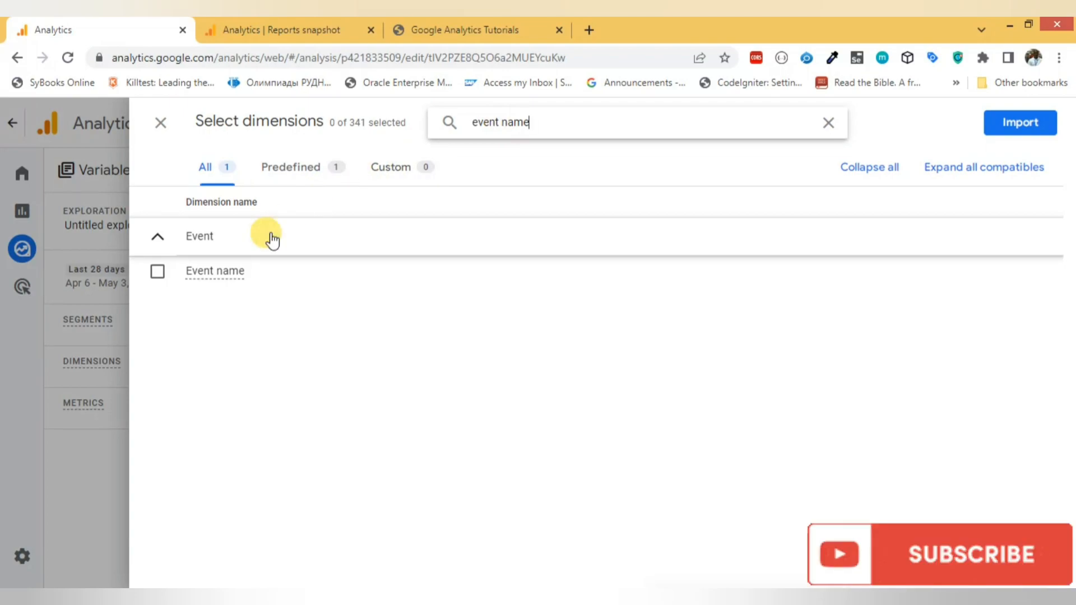
left_click(158, 274)
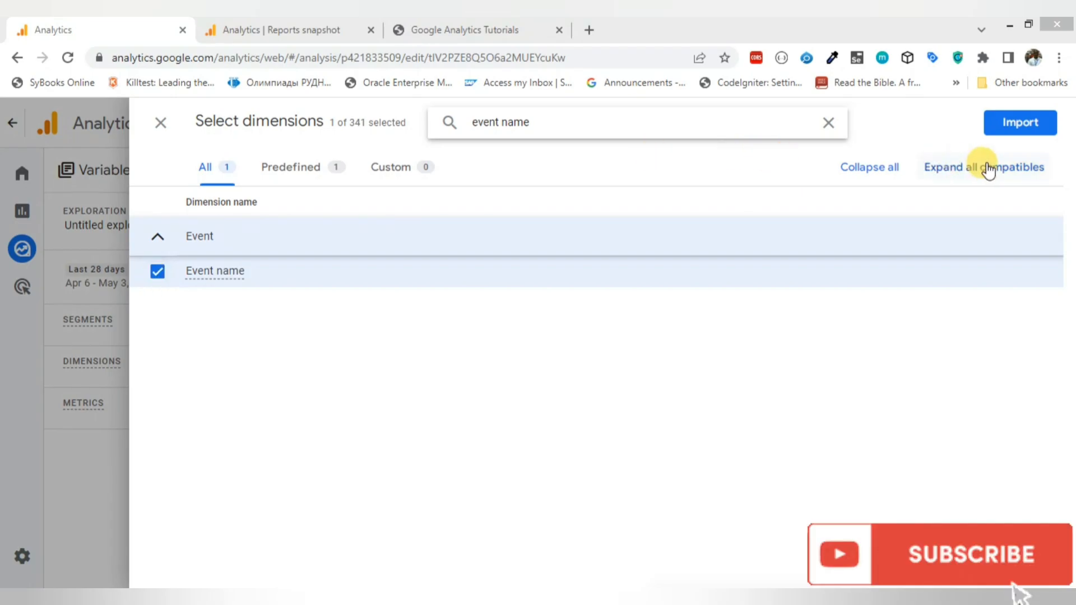
left_click(1023, 129)
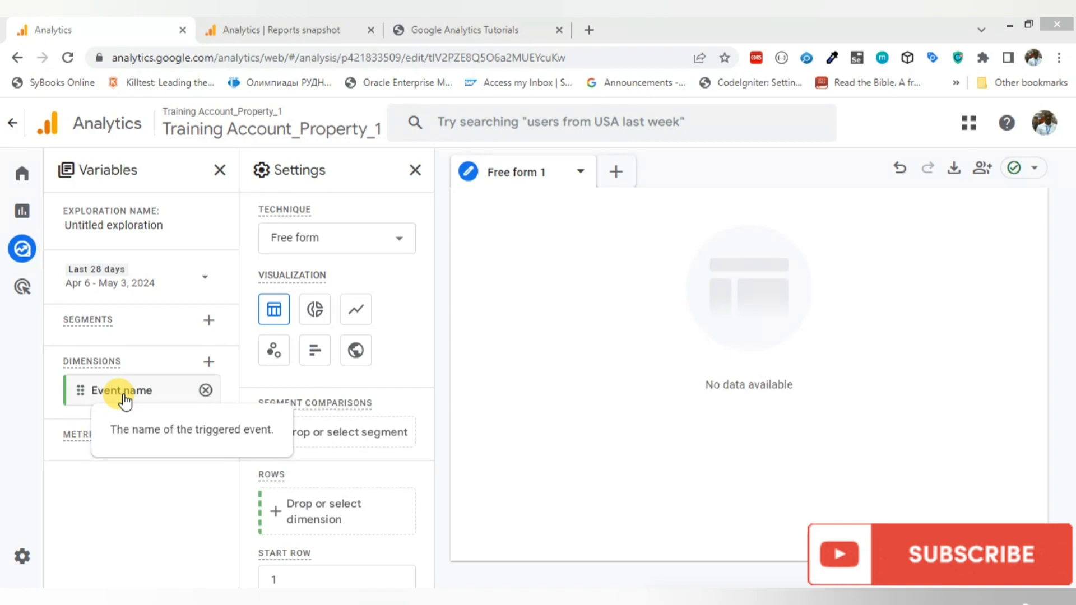
Step: Add the Event name dimension to the rows of the free-form exploration
scroll(337, 437, "down", 2)
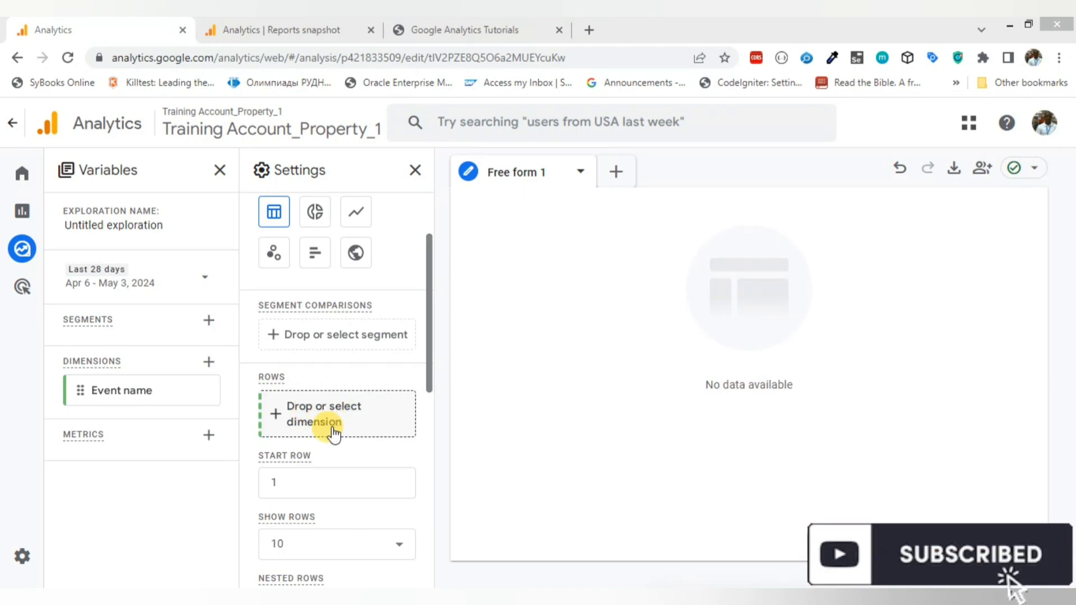
left_click_drag(118, 393, 311, 426)
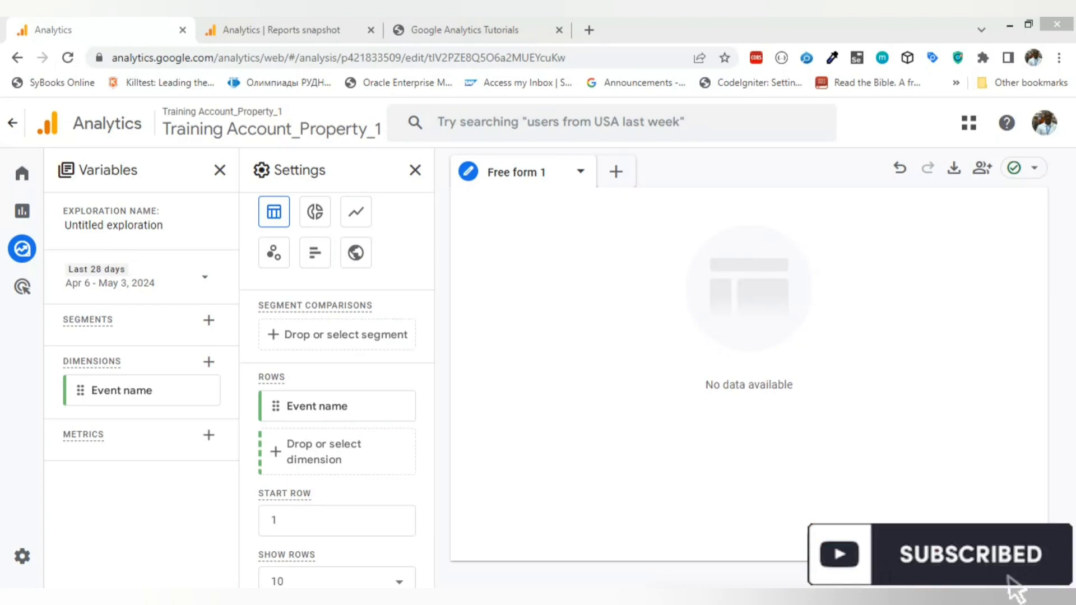
scroll(269, 493, "up", 1)
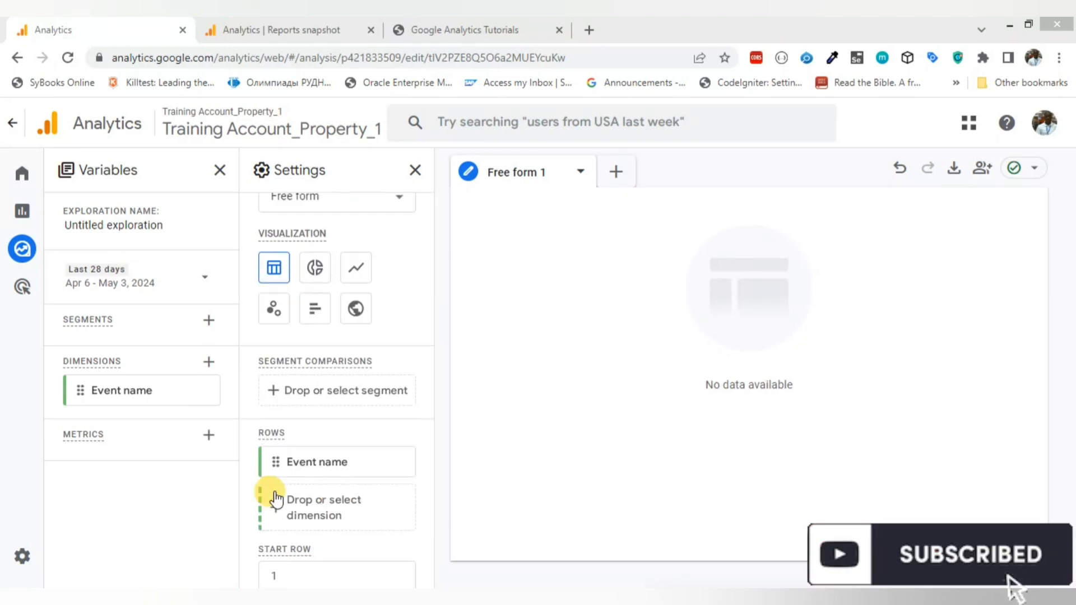
Step: Open the metric selection for the exploration's variables, ready for searching the metrics
left_click(208, 440)
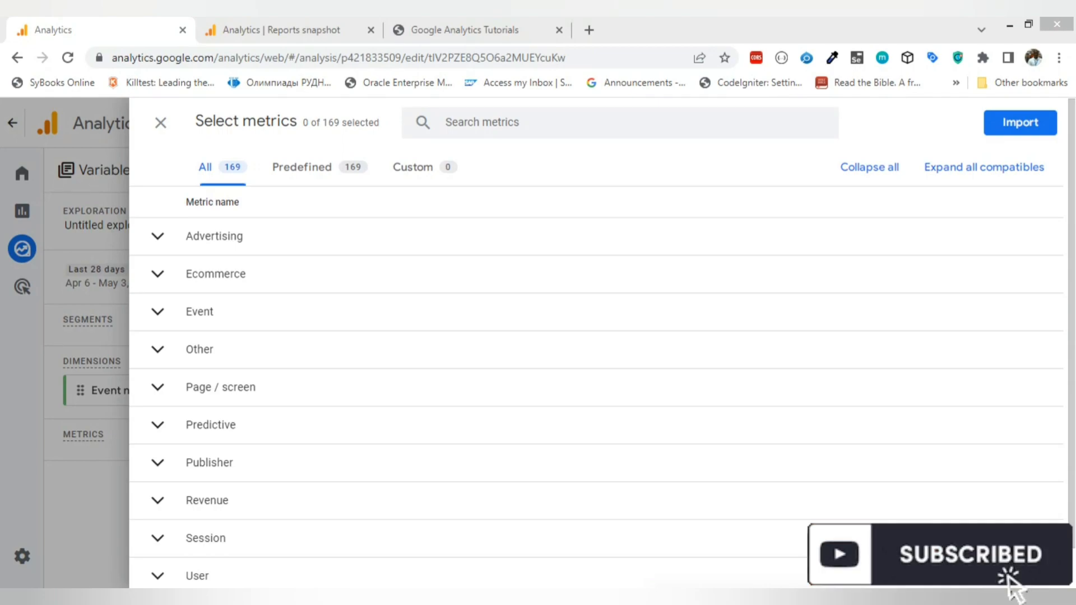
left_click(515, 119)
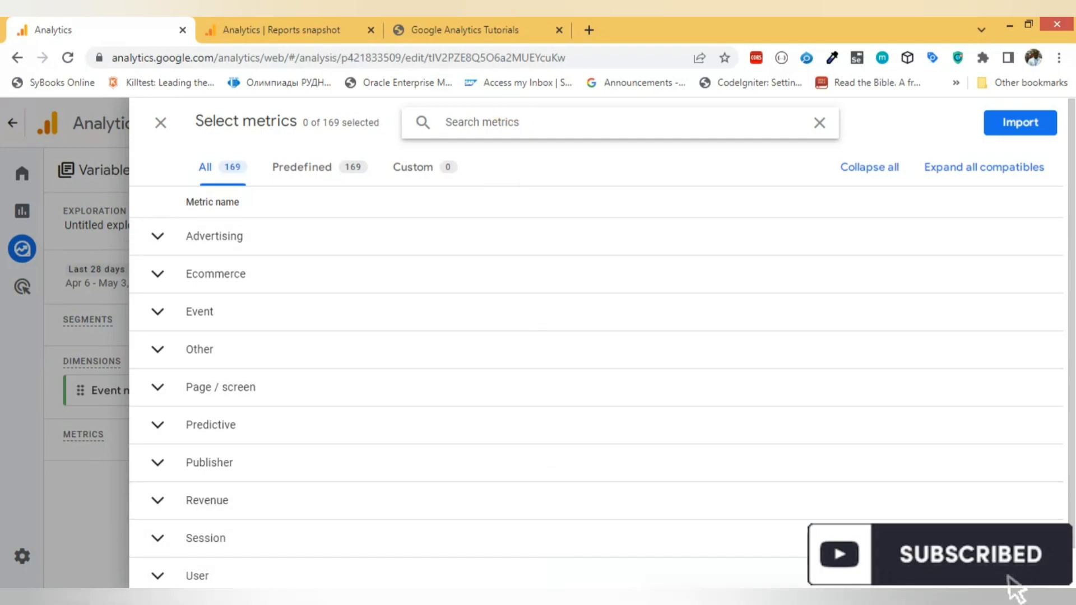
left_click(549, 601)
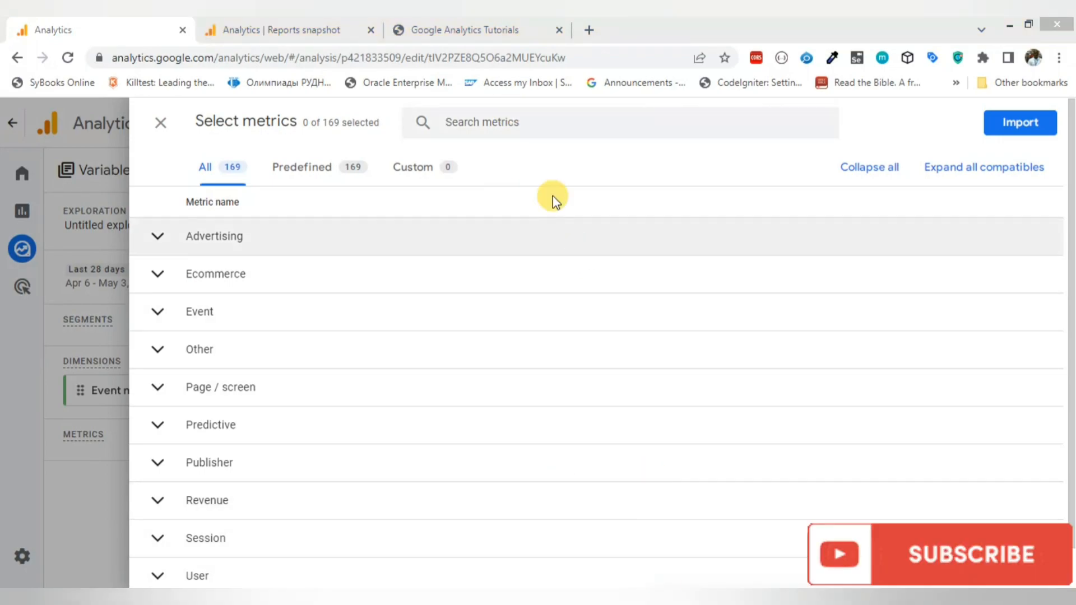
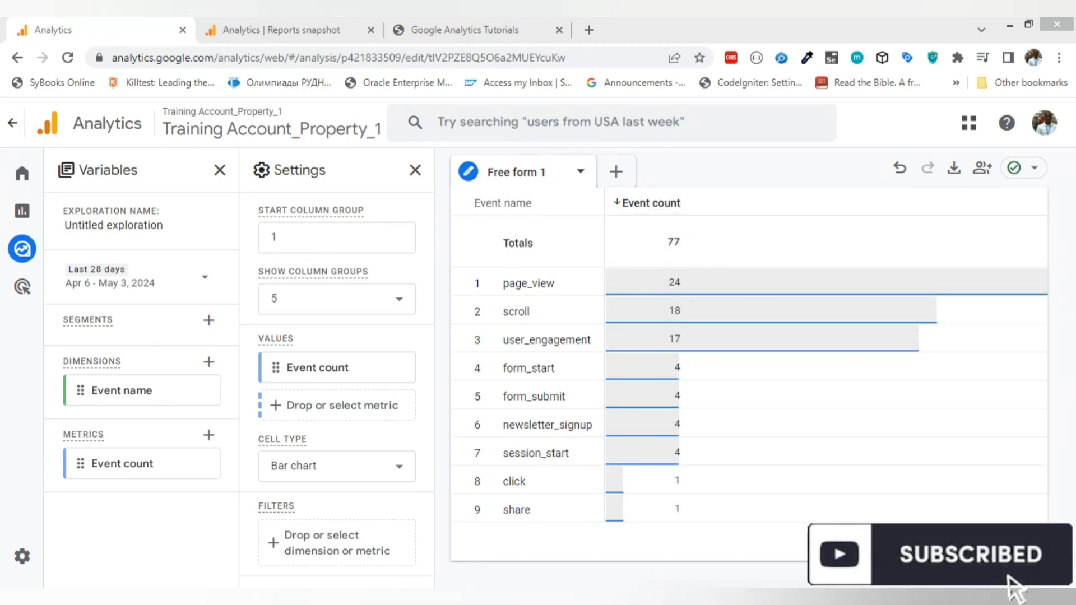
Step: Try filtering the exploration to Event name exactly matches newsletter_signup, and remove that filter again
left_click(335, 554)
left_click(379, 433)
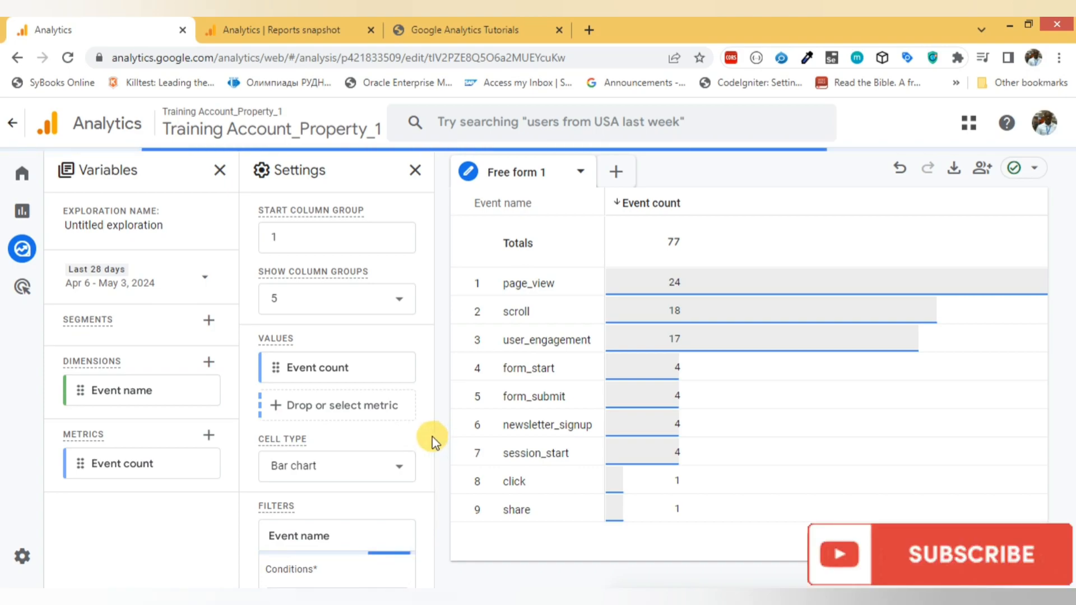
left_click_drag(429, 457, 430, 496)
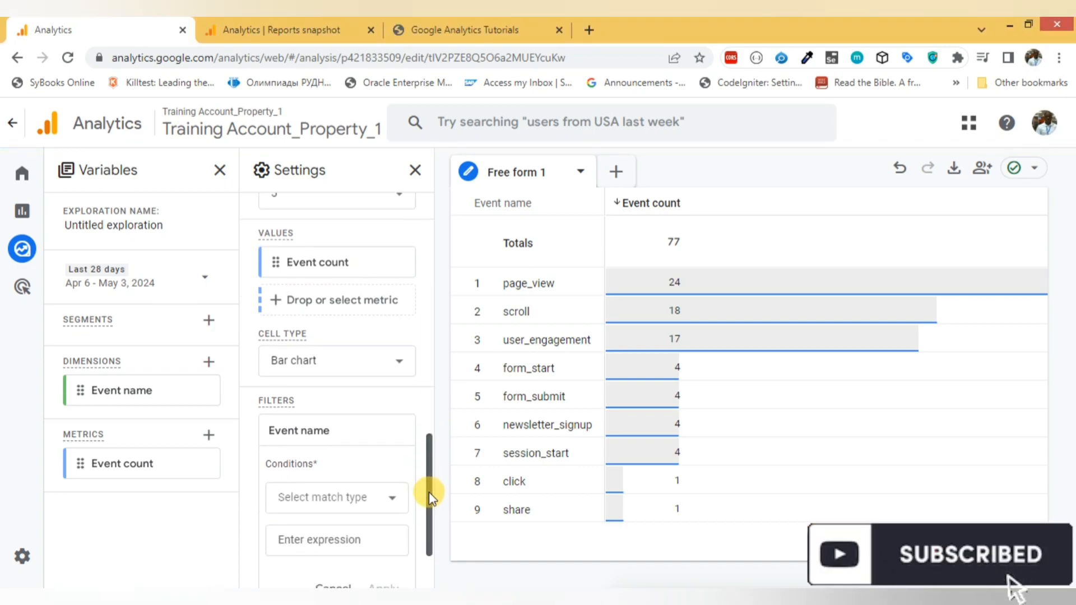
left_click(392, 494)
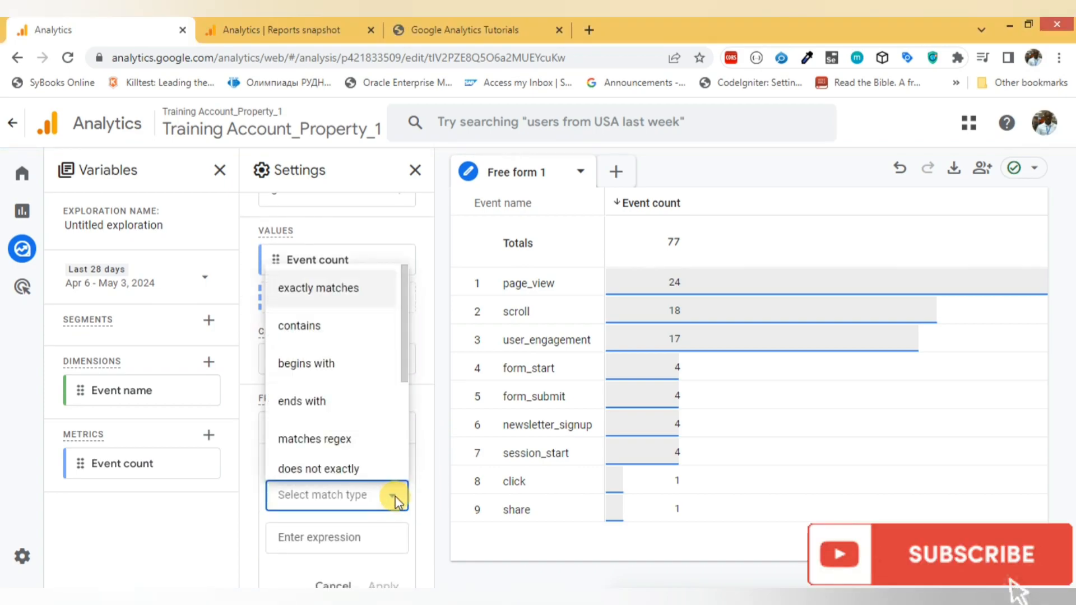
left_click(348, 292)
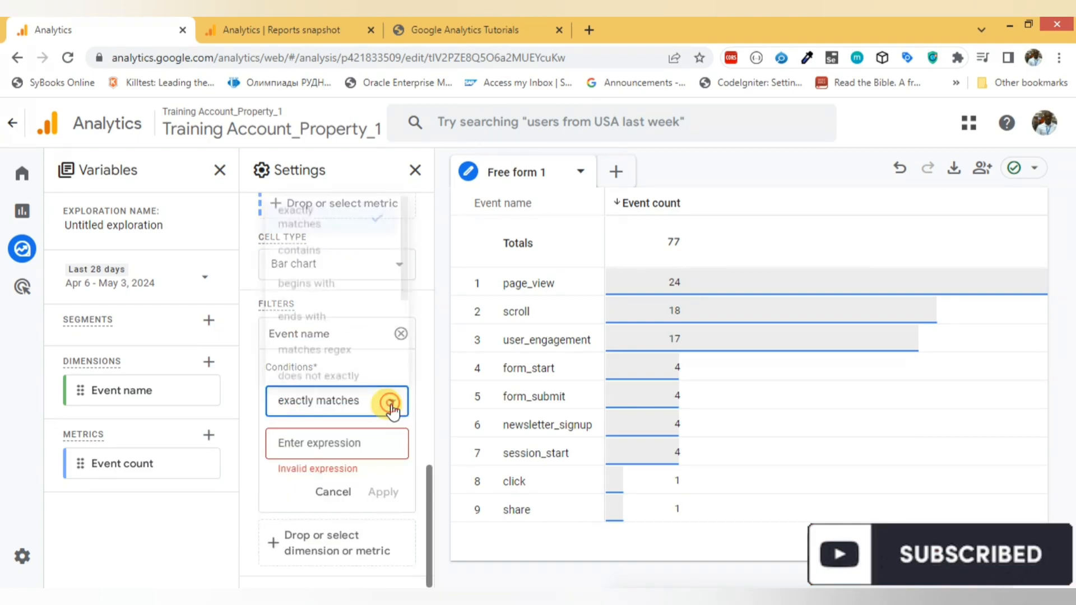
left_click(351, 442)
left_click(345, 442)
type("new")
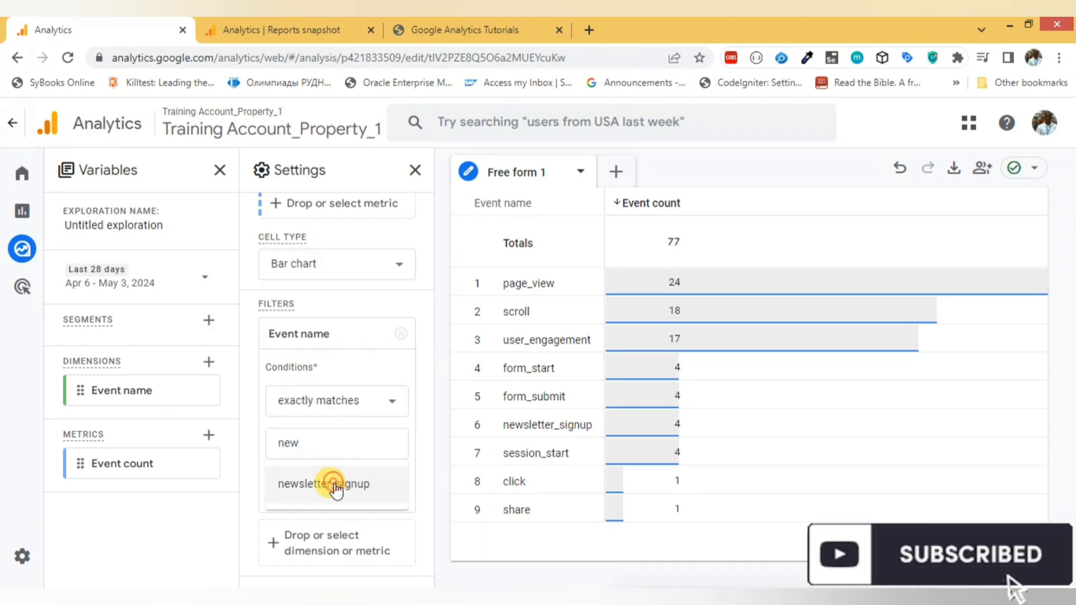
left_click(341, 485)
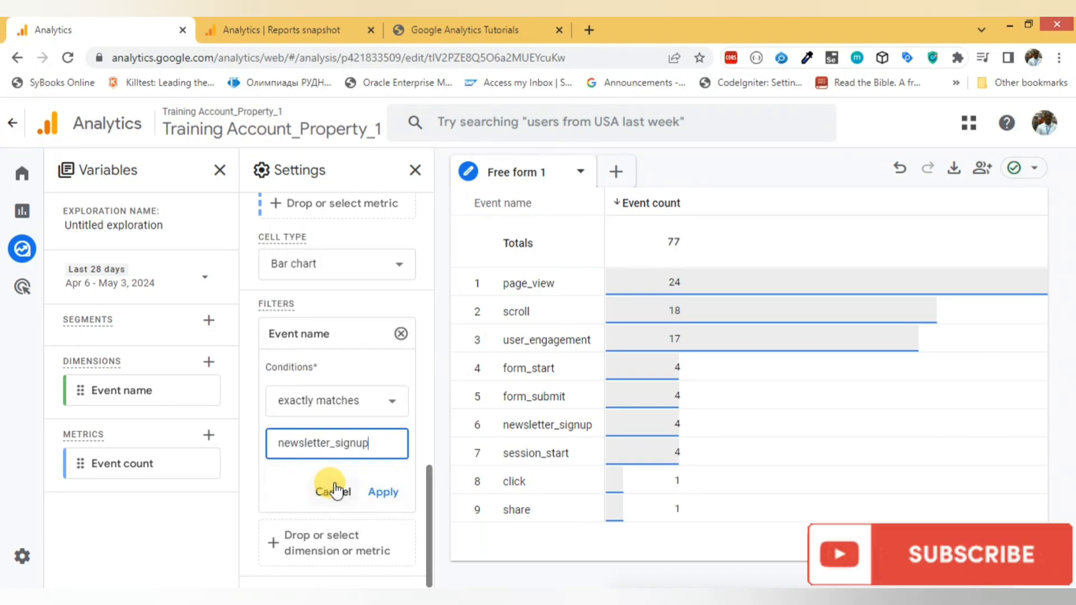
left_click(391, 500)
left_click(401, 481)
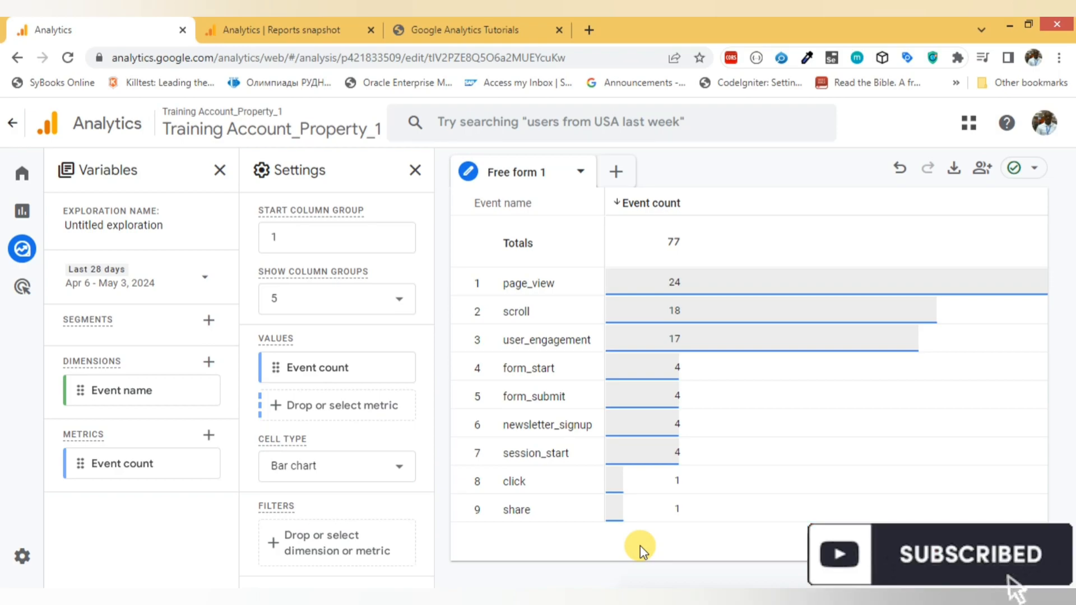
Step: Open the property's Custom definitions page in the Admin settings
left_click(23, 556)
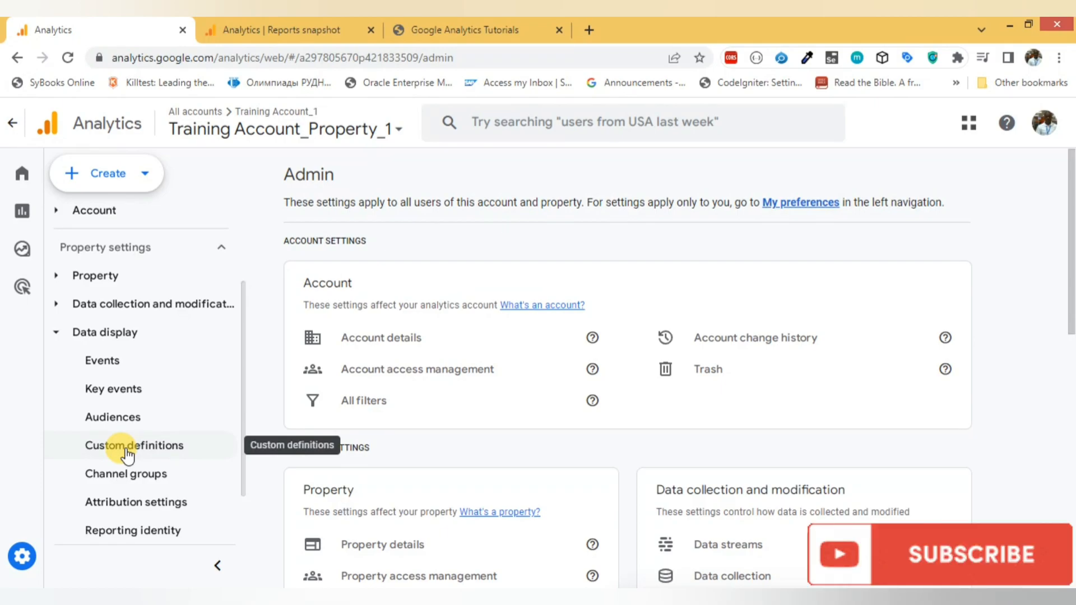
left_click(141, 454)
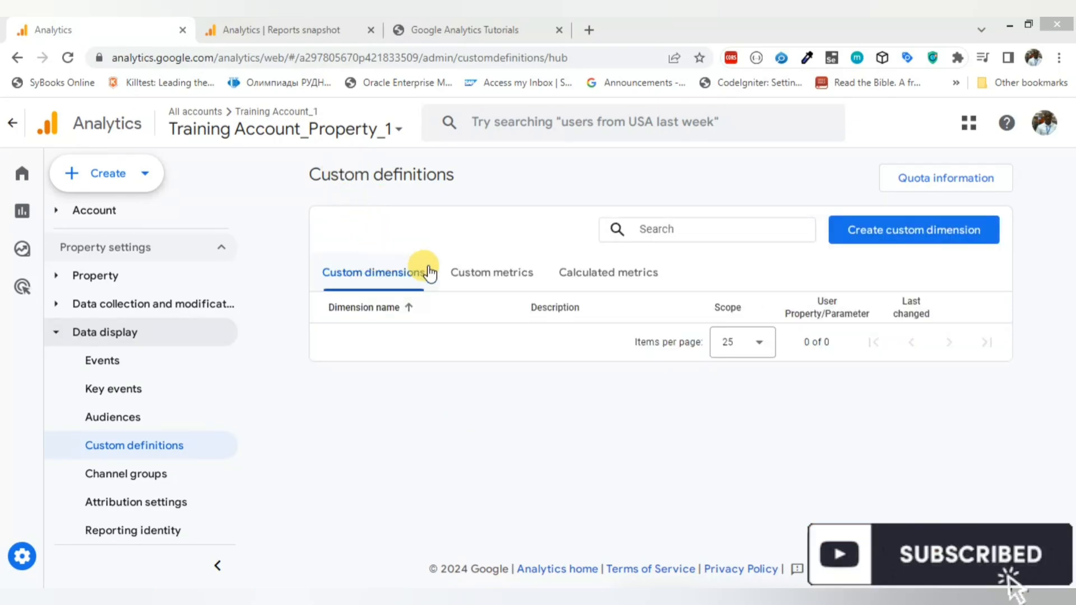
Step: Start a new custom dimension named Form ID with the Event scope
left_click(481, 275)
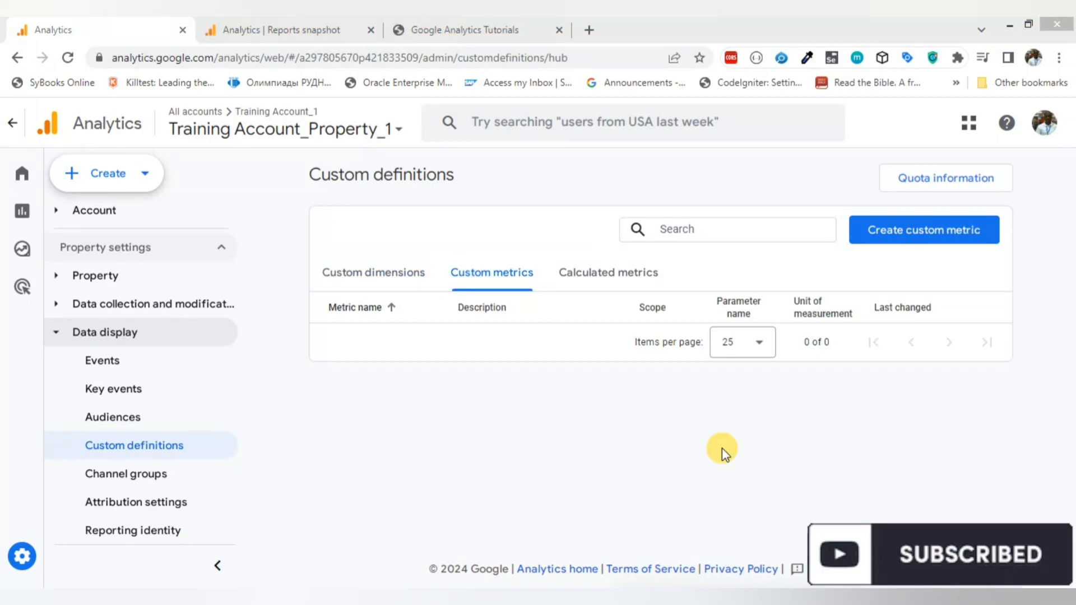
left_click(372, 273)
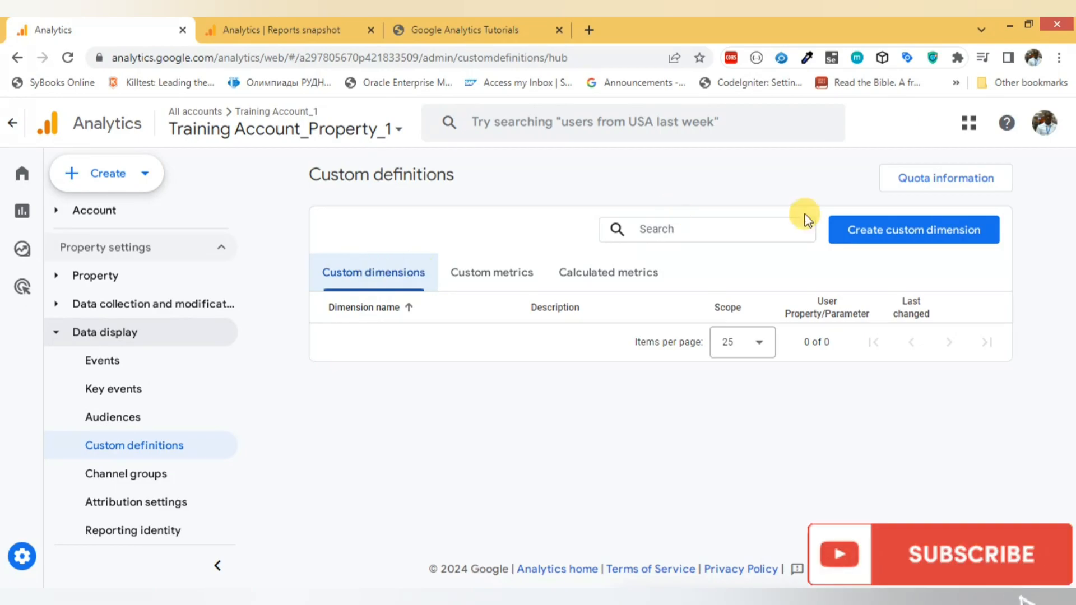
left_click(884, 237)
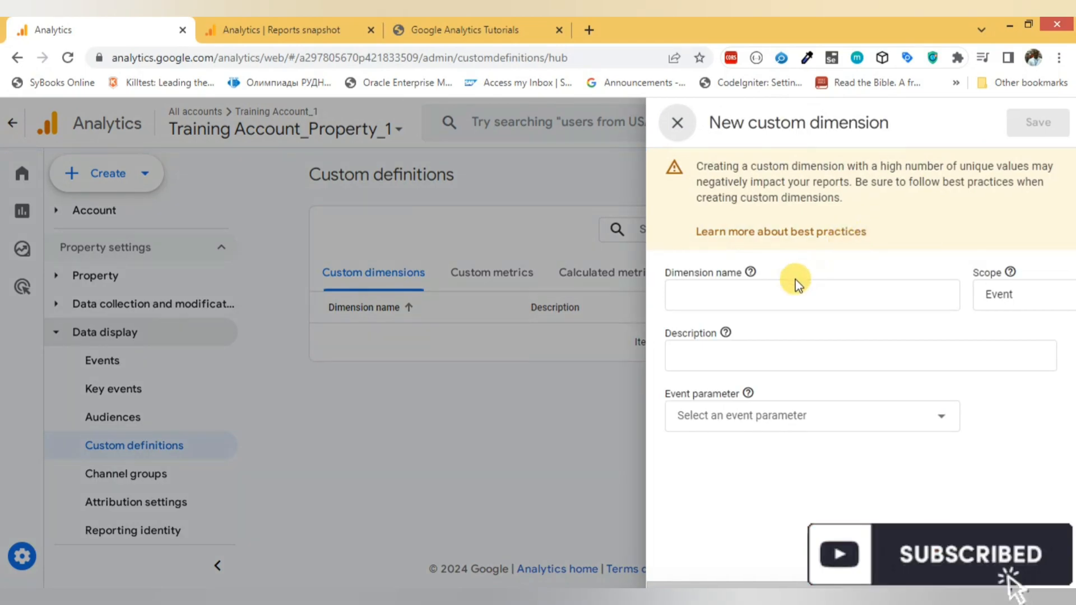
left_click(787, 294)
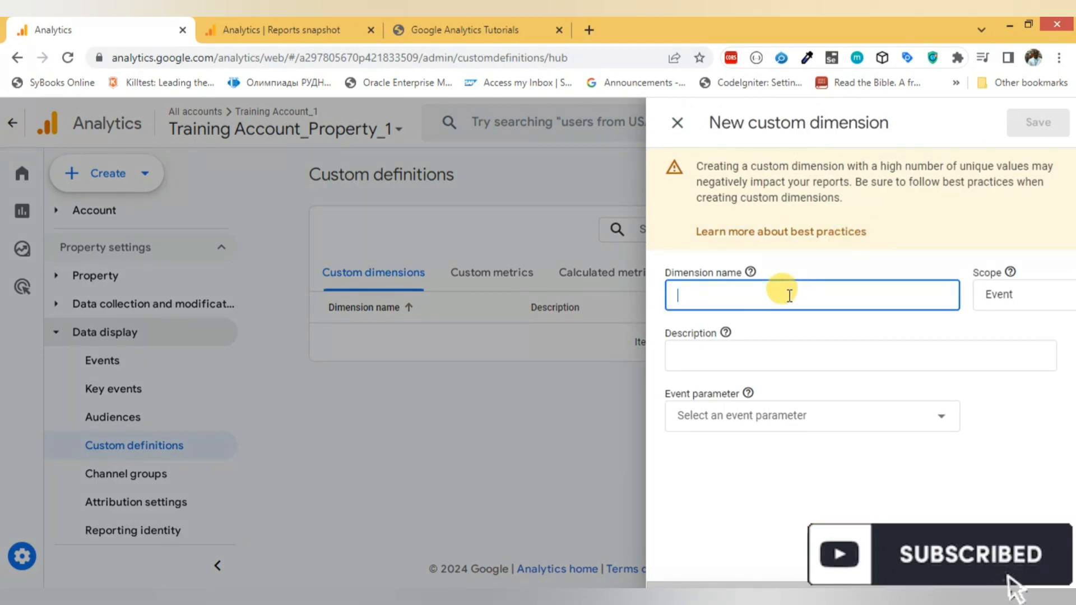
type("Form ID")
left_click(774, 402)
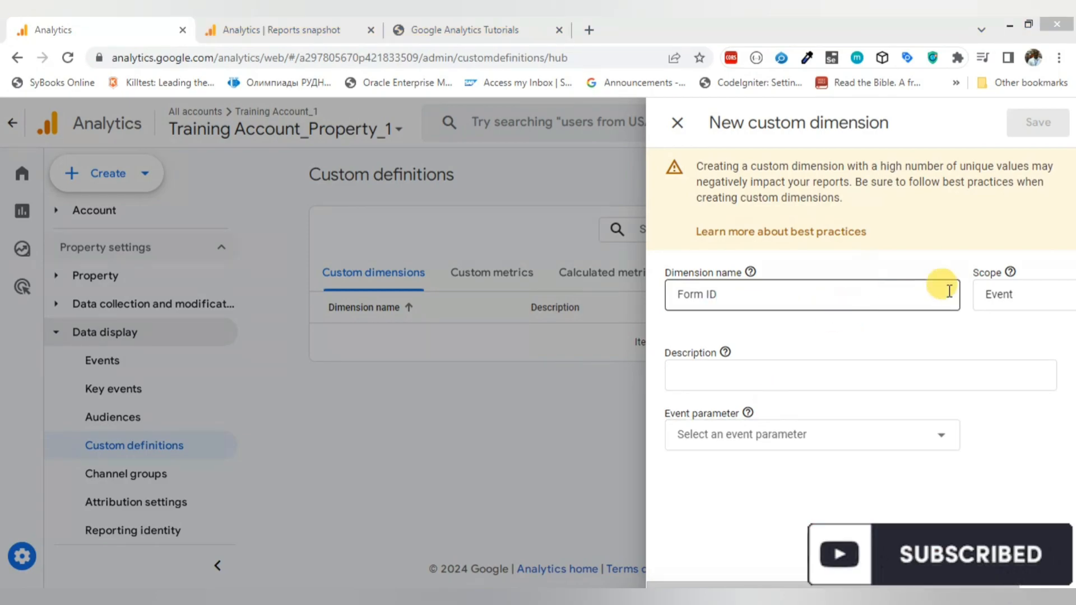
left_click(998, 295)
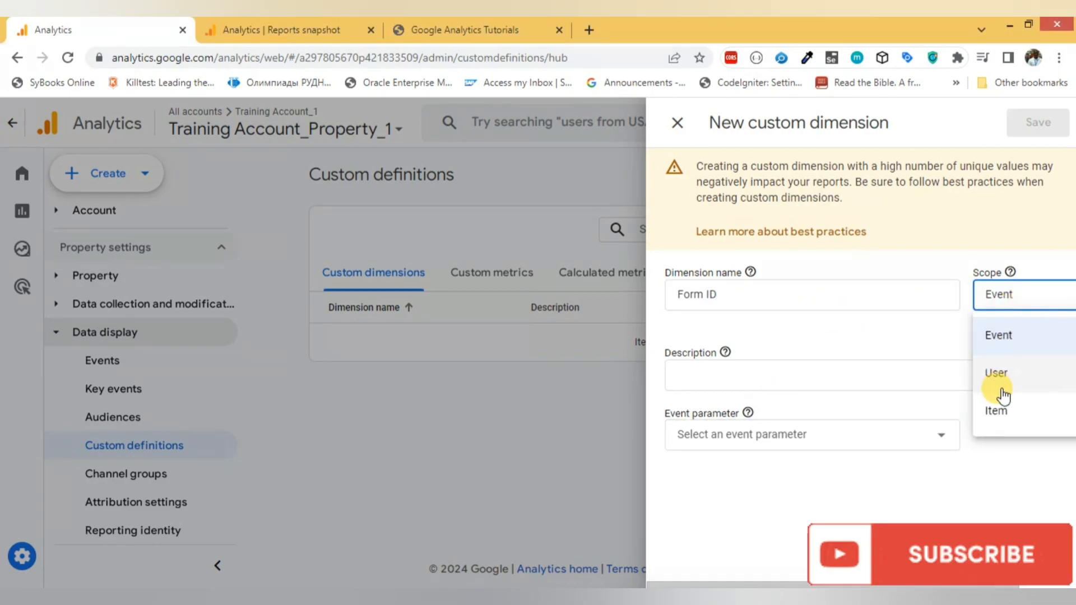
left_click(998, 347)
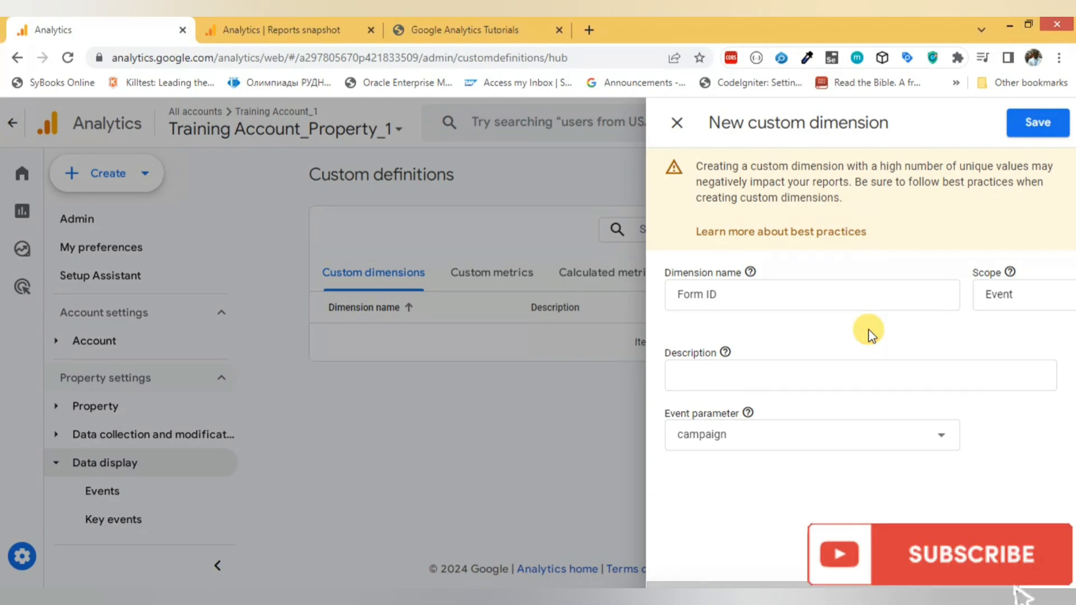
Step: Enter "form ID of the Signup form" as the new custom dimension's description
left_click(708, 374)
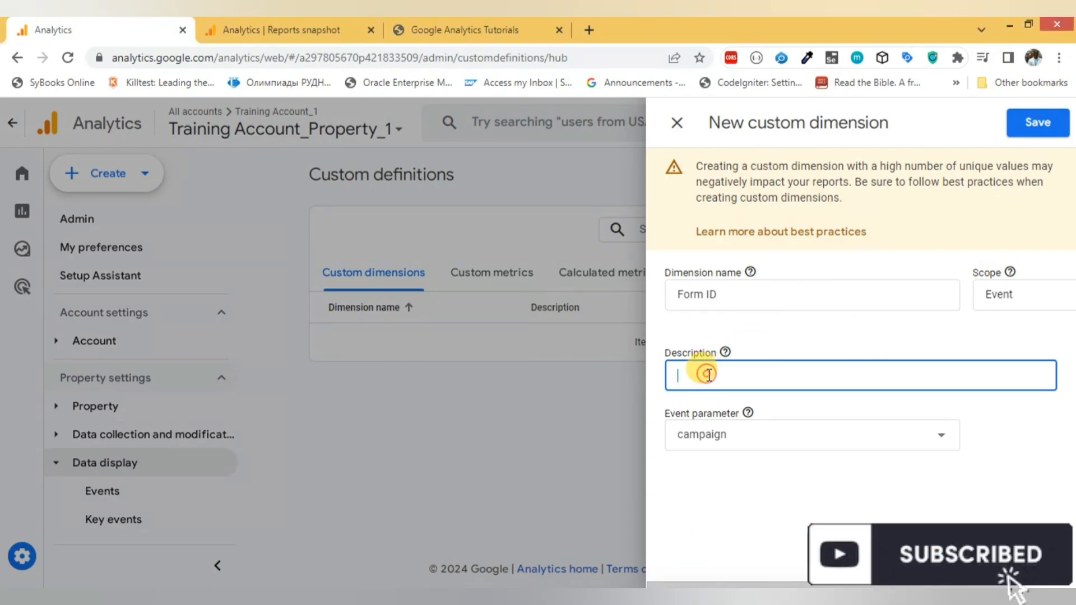
type("form ID of")
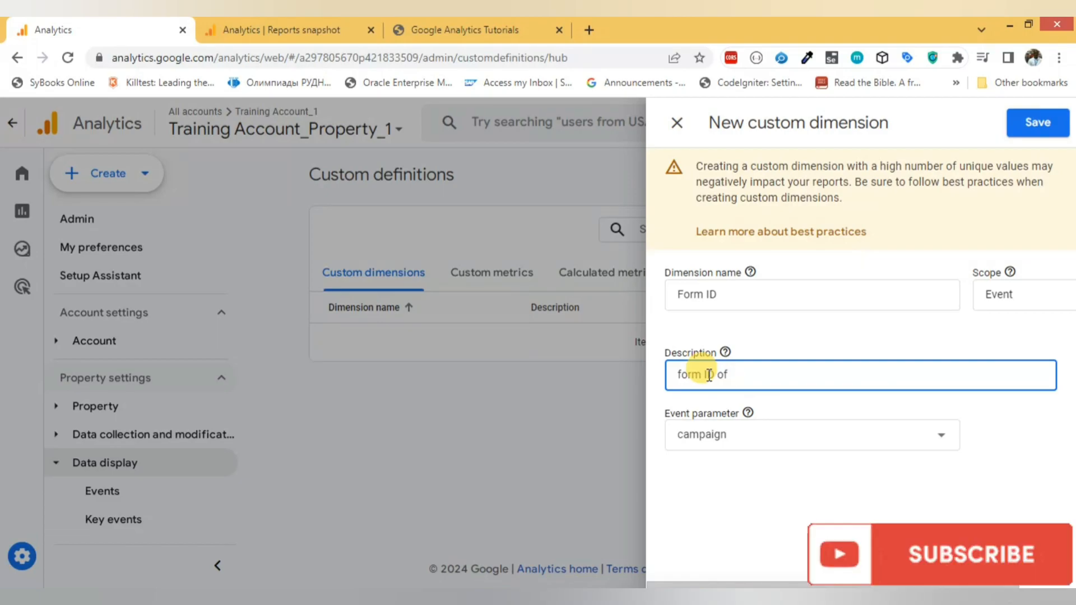
type("Signup form")
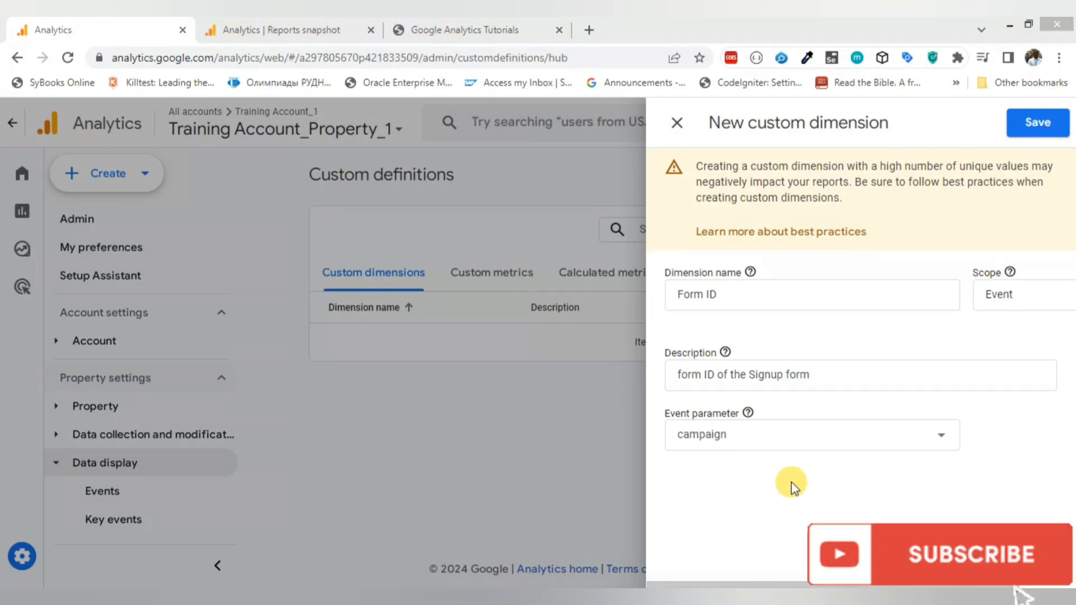
Step: Set the Form ID dimension's event parameter to form_id and save the custom dimension
left_click(813, 435)
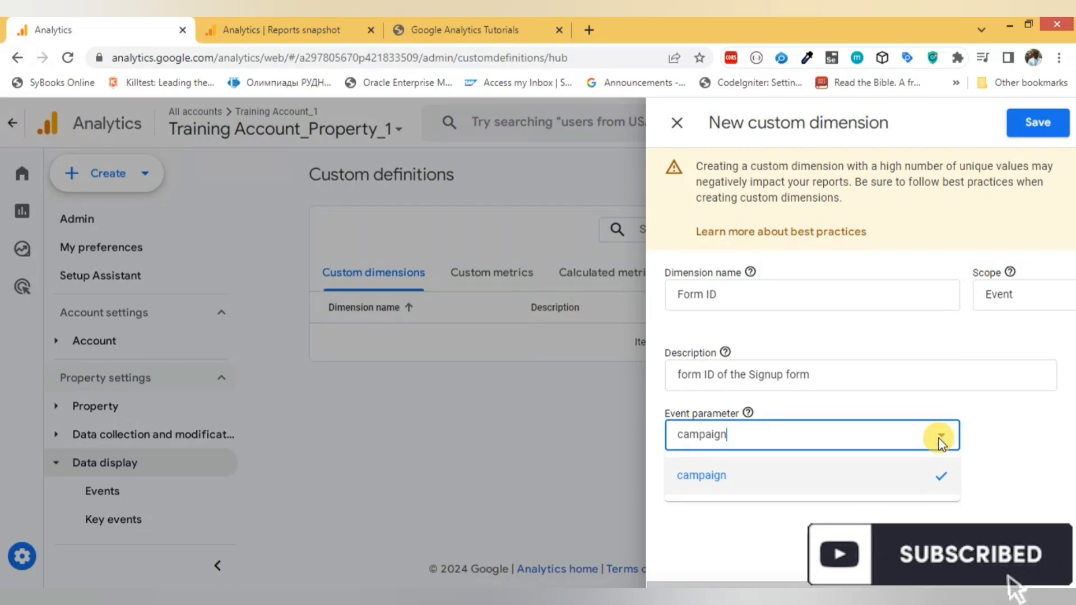
key("BackSpace")
key("BackSpace")
key("BackSpace")
key("BackSpace")
key("BackSpace")
key("BackSpace")
key("BackSpace")
key("BackSpace")
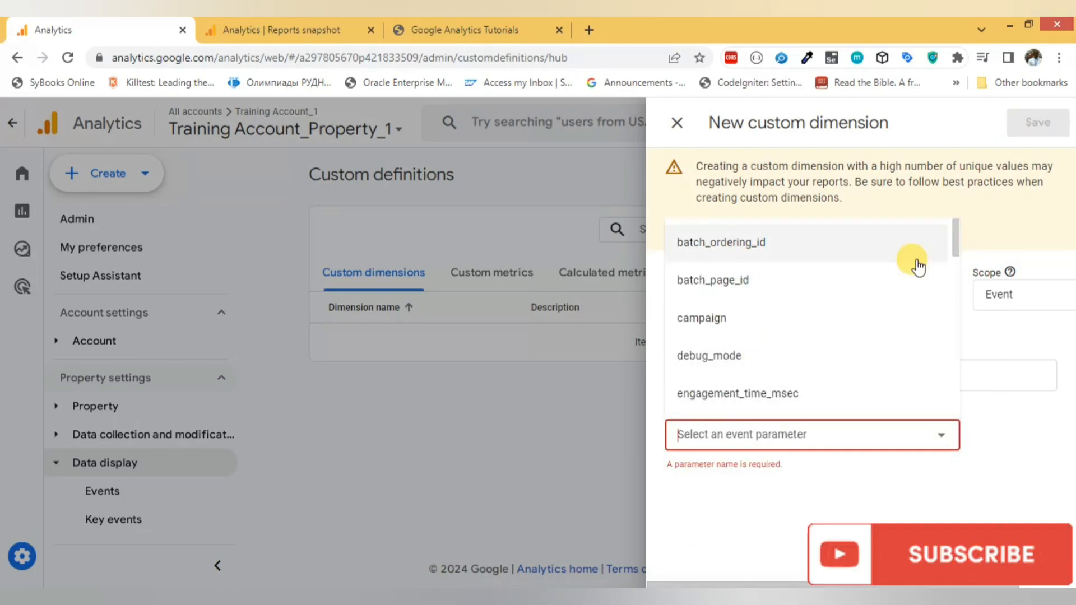
type("for")
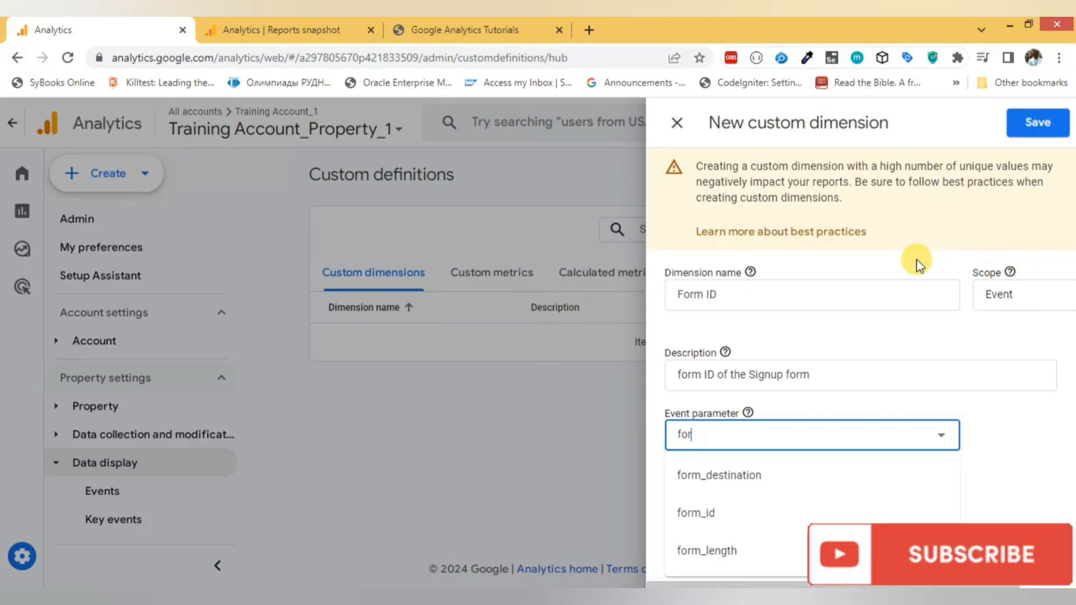
type("m_id")
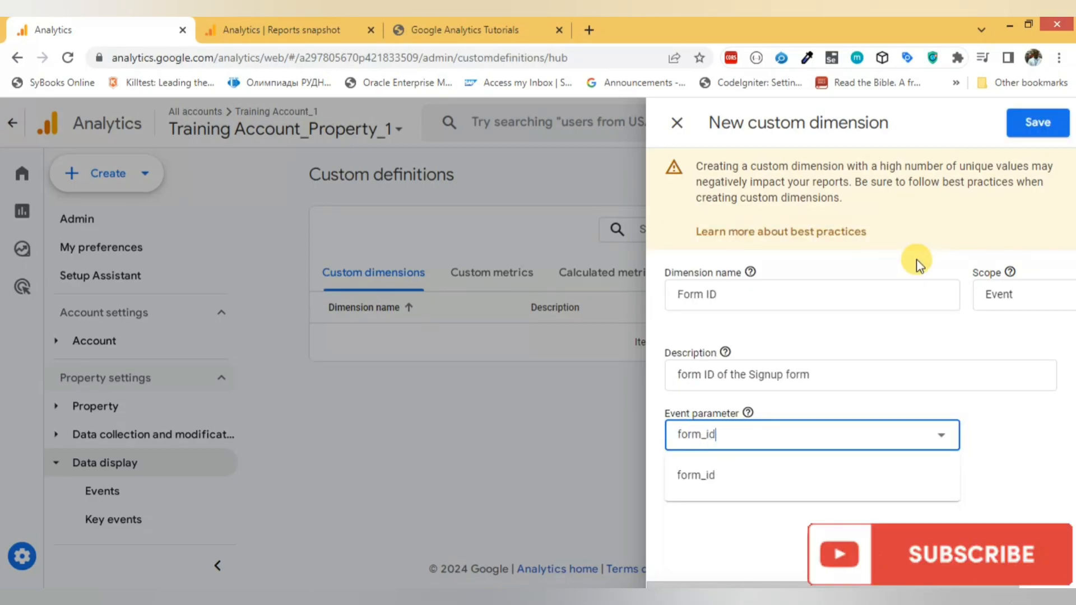
left_click(693, 475)
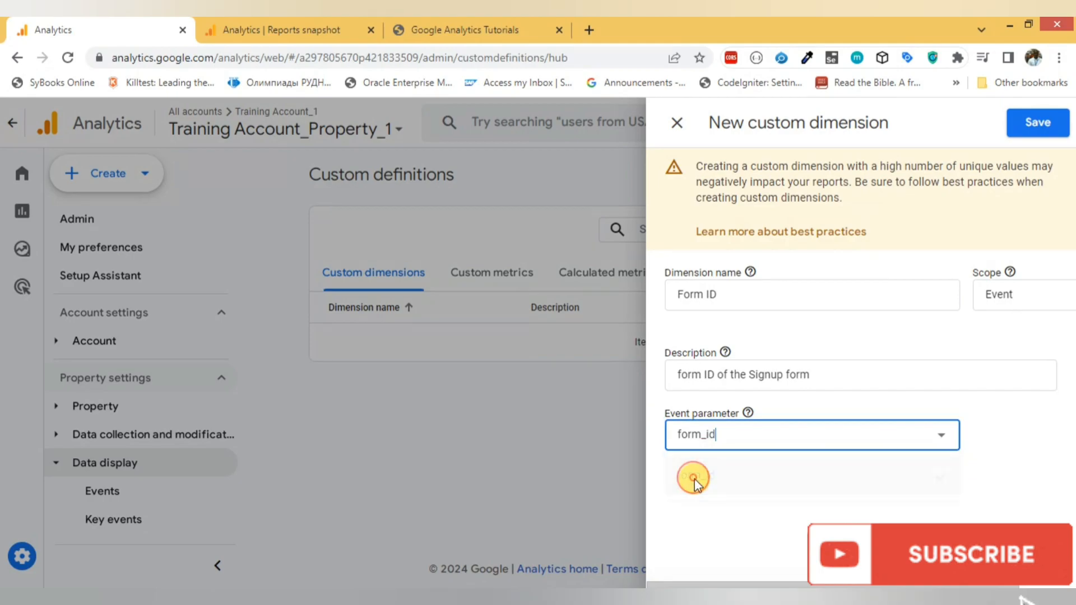
left_click(695, 601)
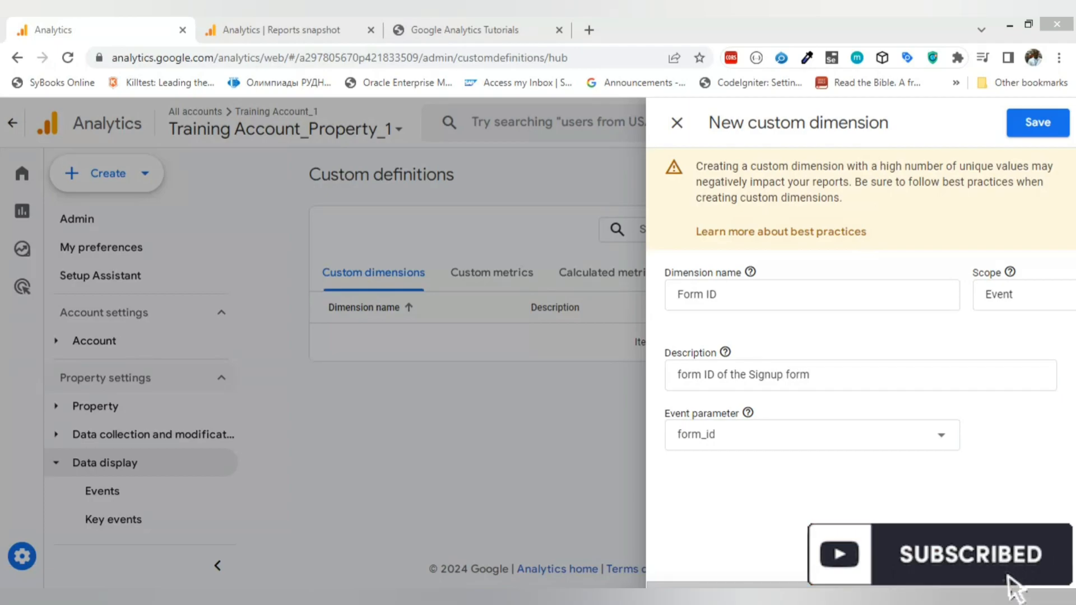
left_click(1038, 124)
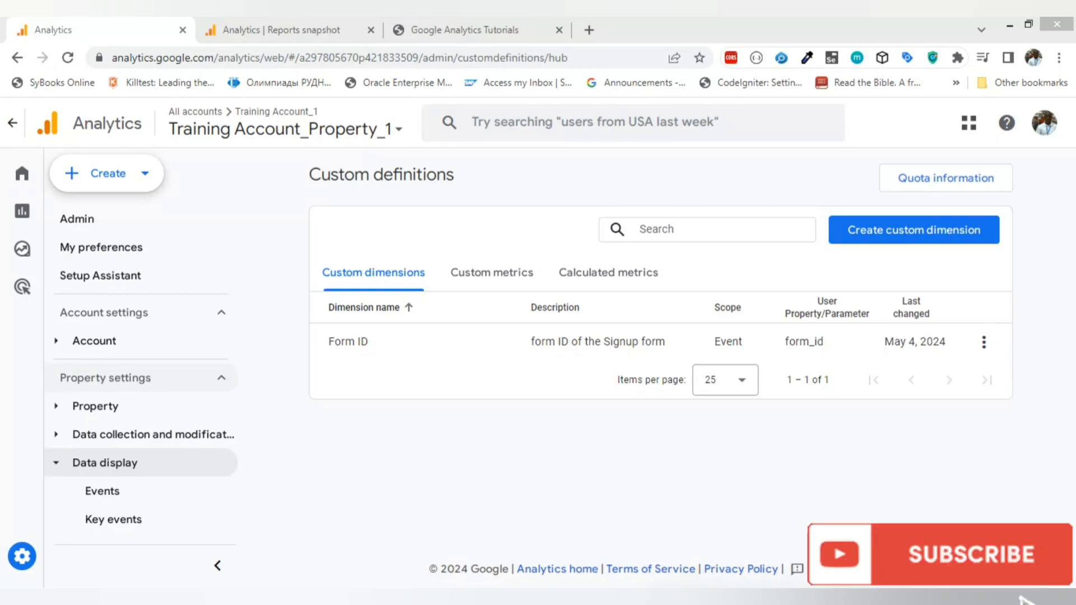
Step: Reopen the most recently modified untitled exploration from the Explorations list
left_click(22, 249)
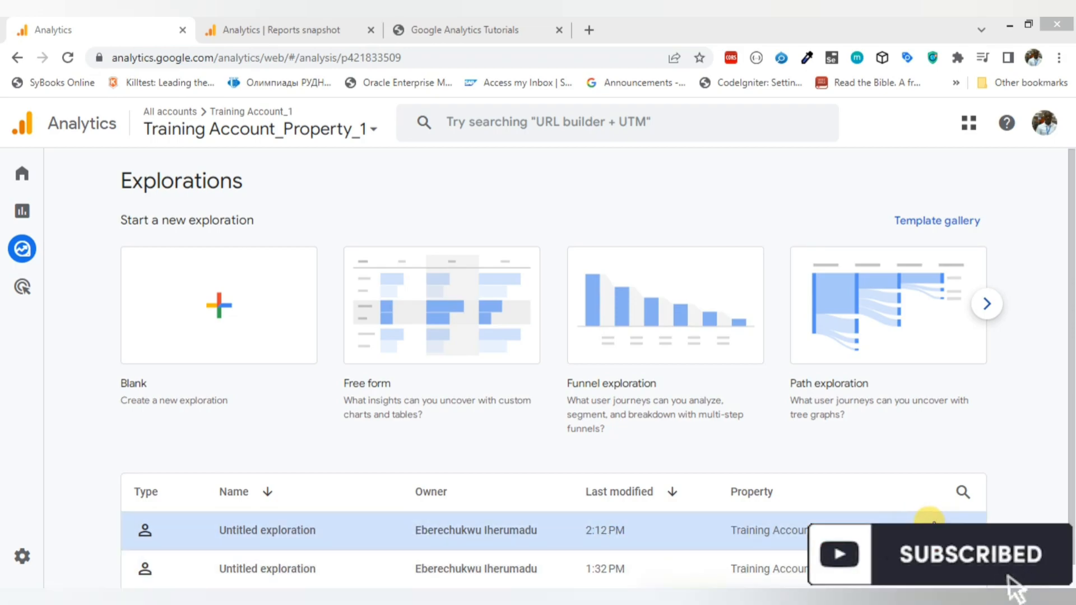
left_click(933, 525)
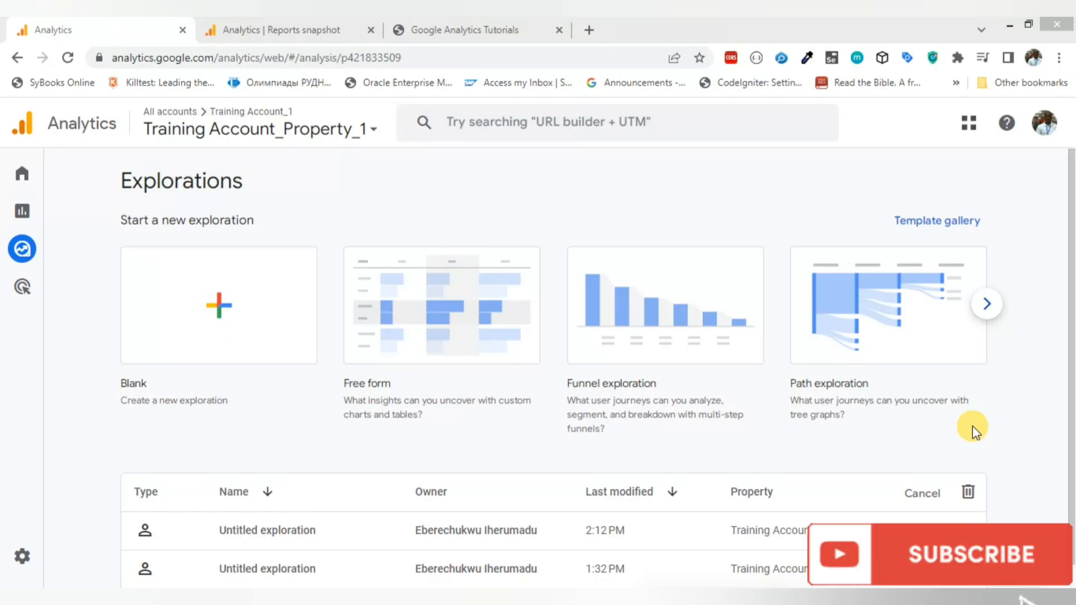
left_click(380, 531)
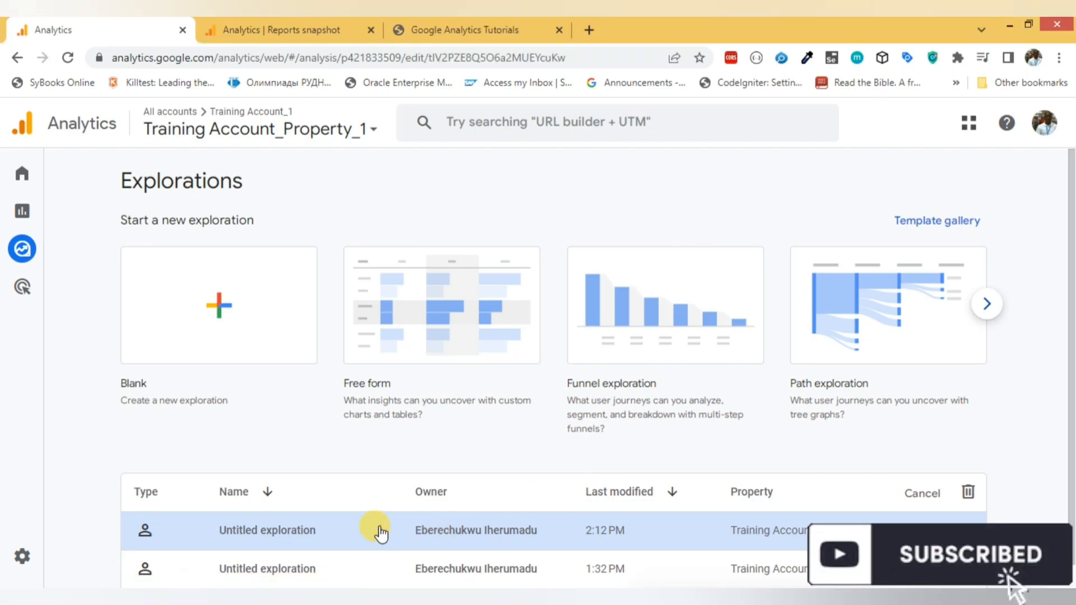
left_click(379, 531)
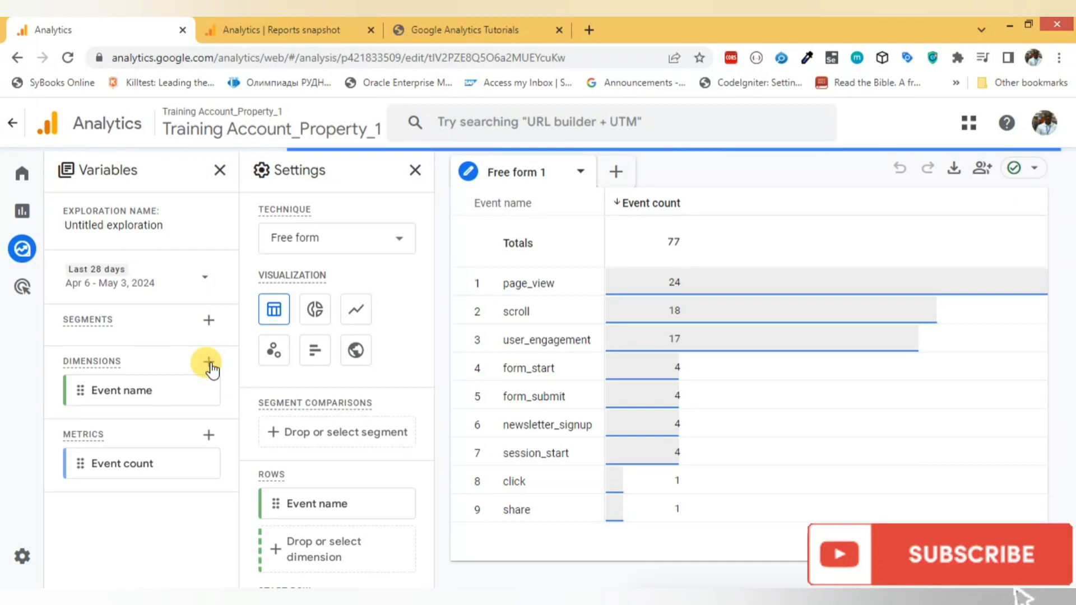
Step: Find the custom dimension Form ID by searching for "form" and import it into the exploration's variables
left_click(209, 363)
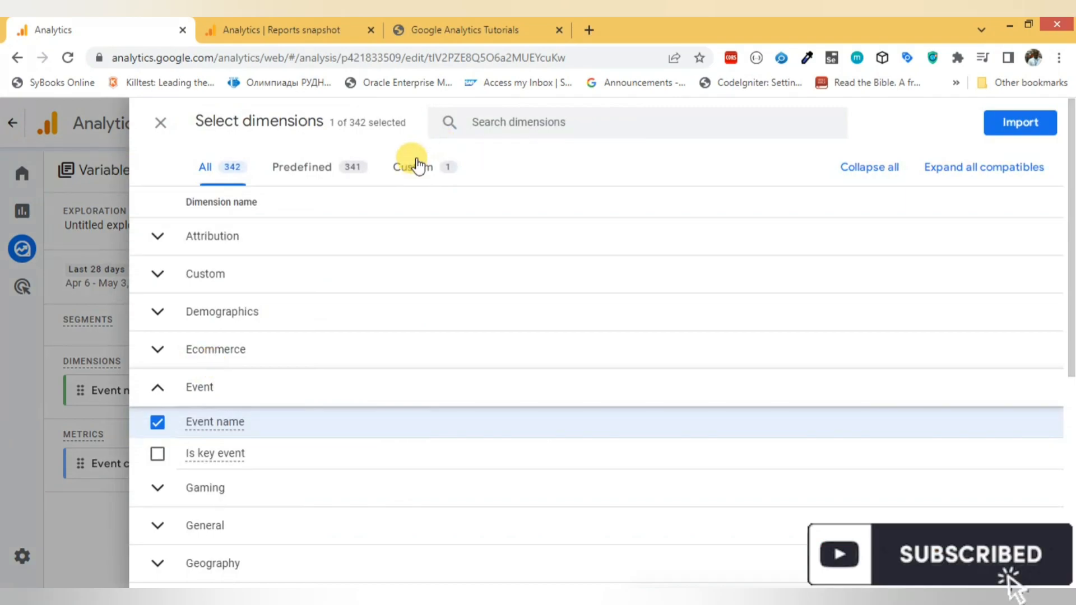
left_click(413, 167)
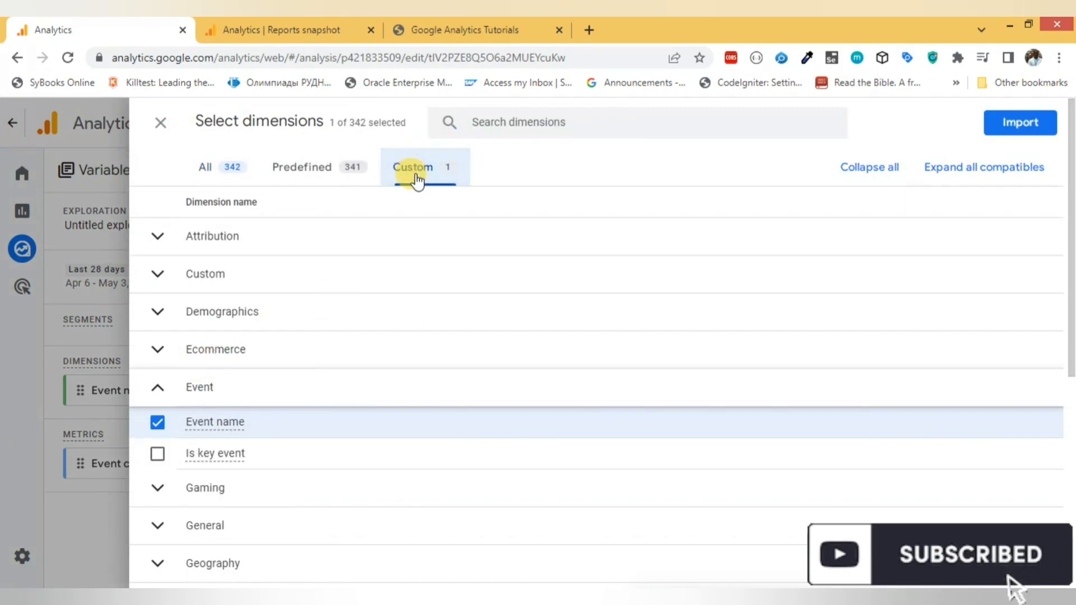
left_click(526, 121)
type("fo")
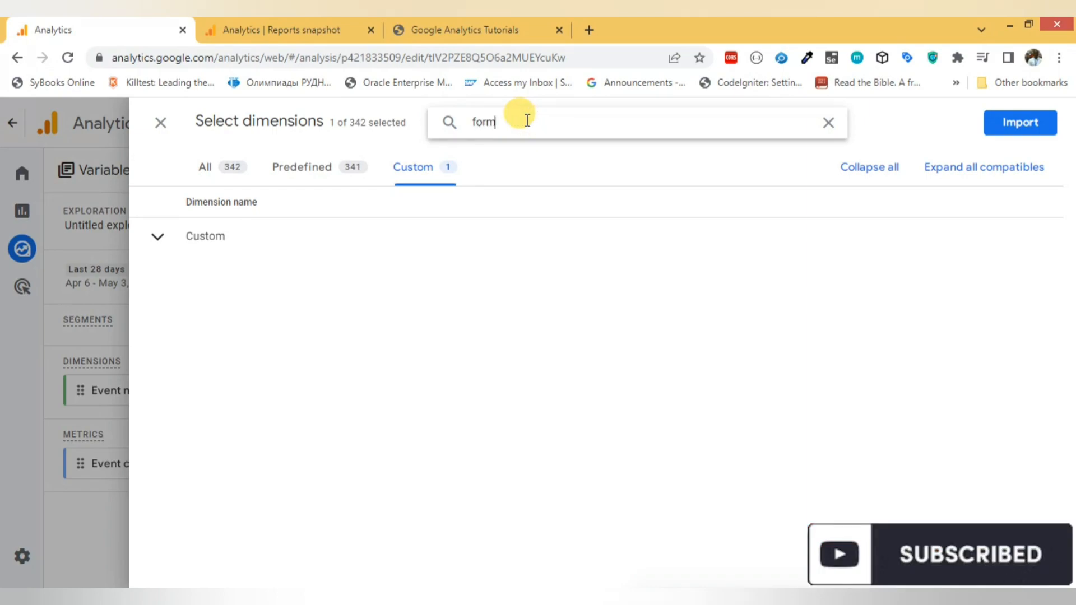
type("rm")
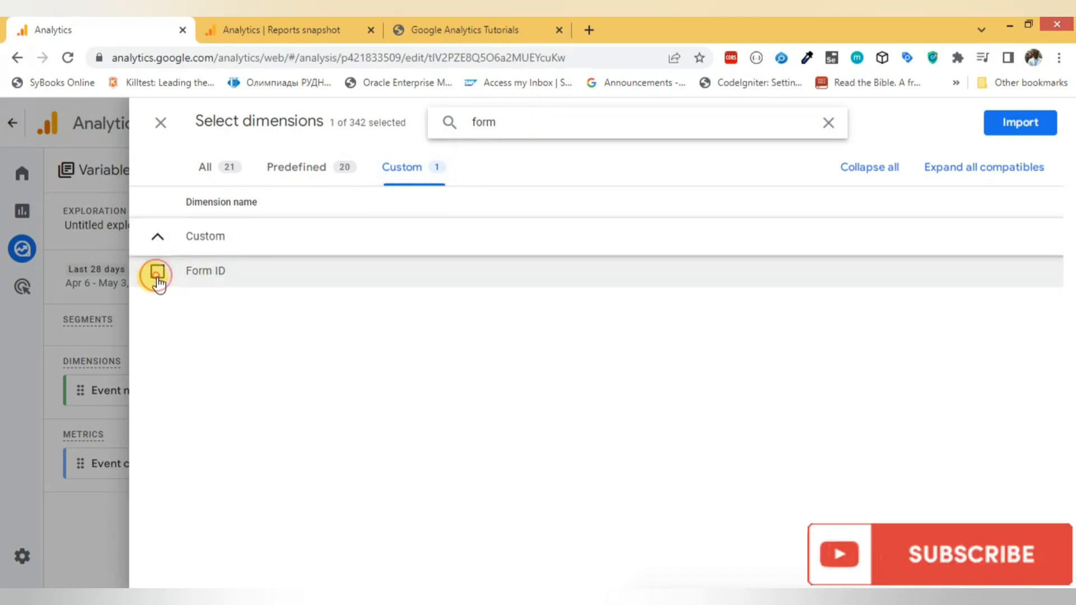
left_click(157, 275)
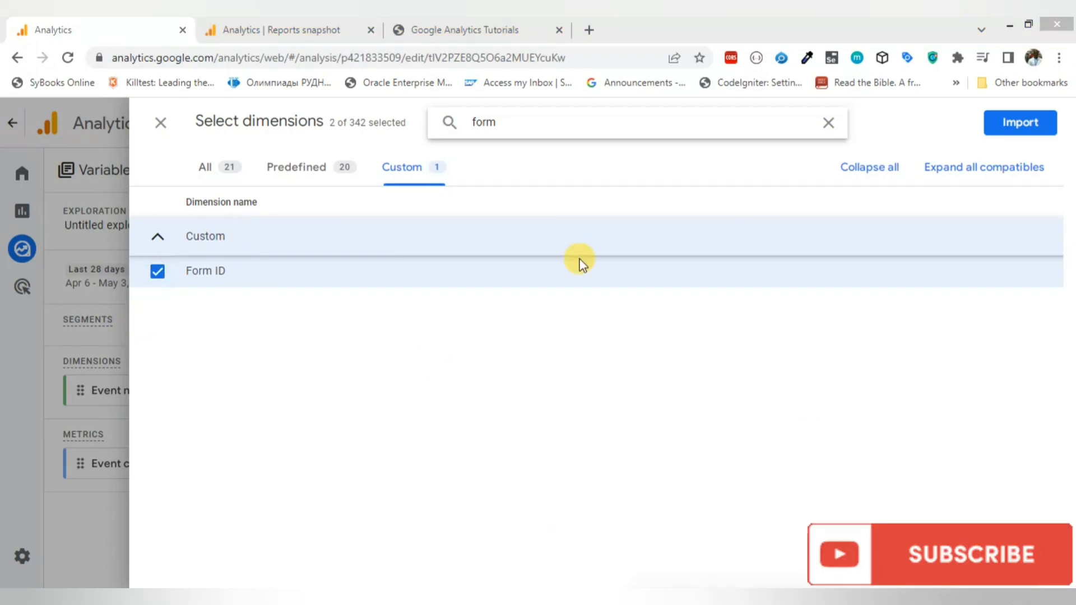
left_click(1034, 122)
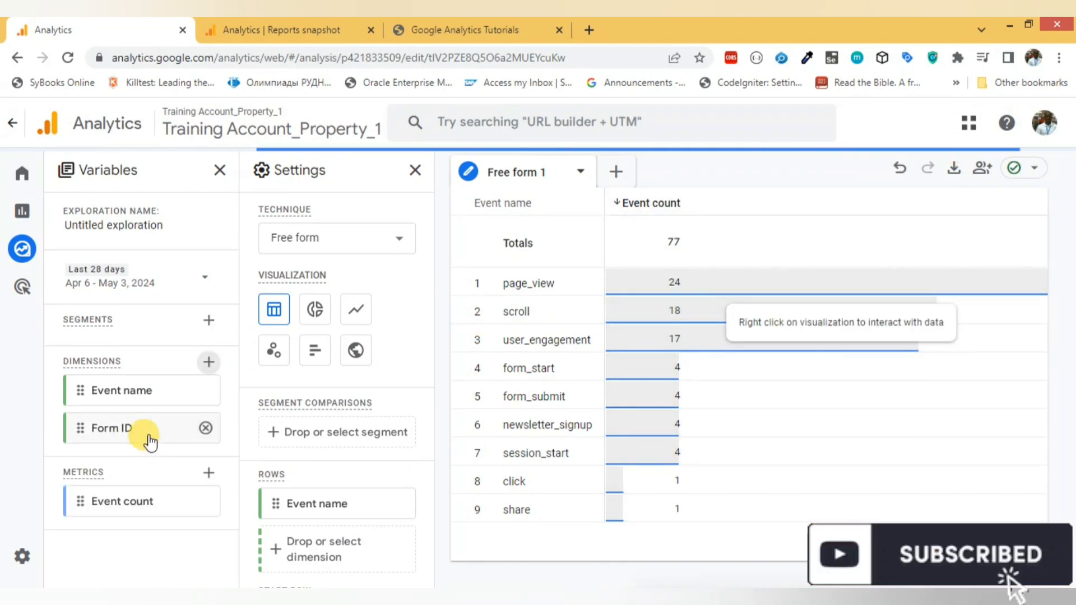
Step: Add the Form ID dimension to the columns of the free-form exploration
left_click_drag(431, 289, 442, 432)
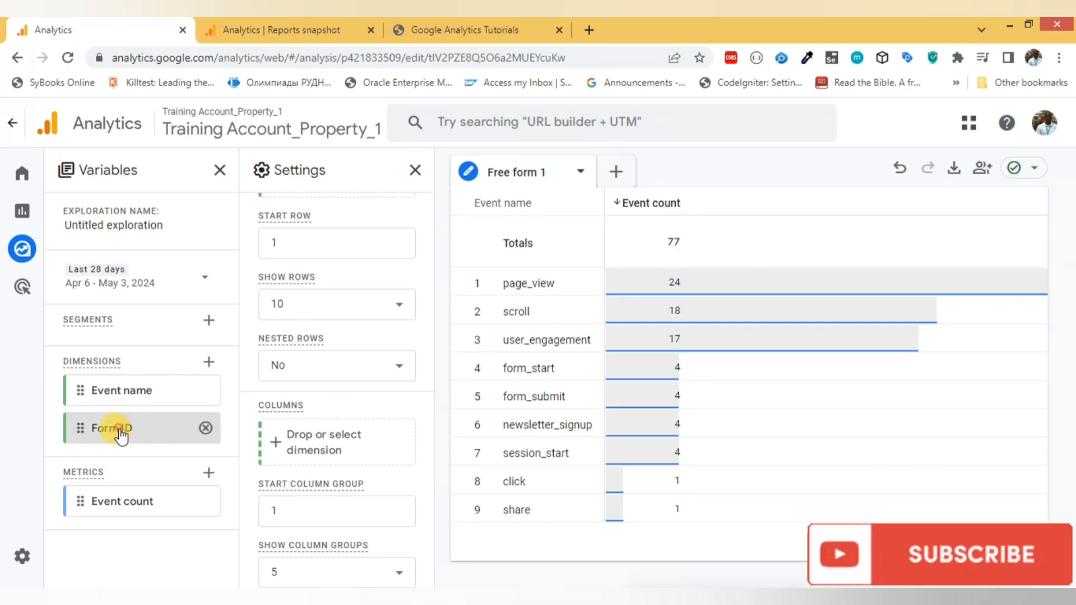
left_click_drag(113, 428, 311, 448)
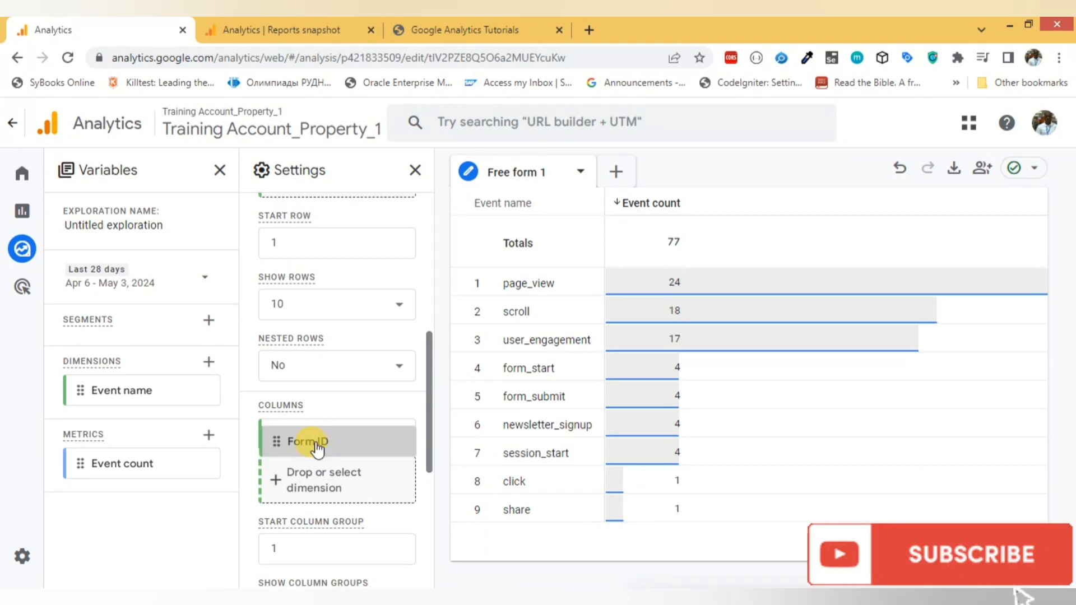
left_click_drag(317, 448, 312, 446)
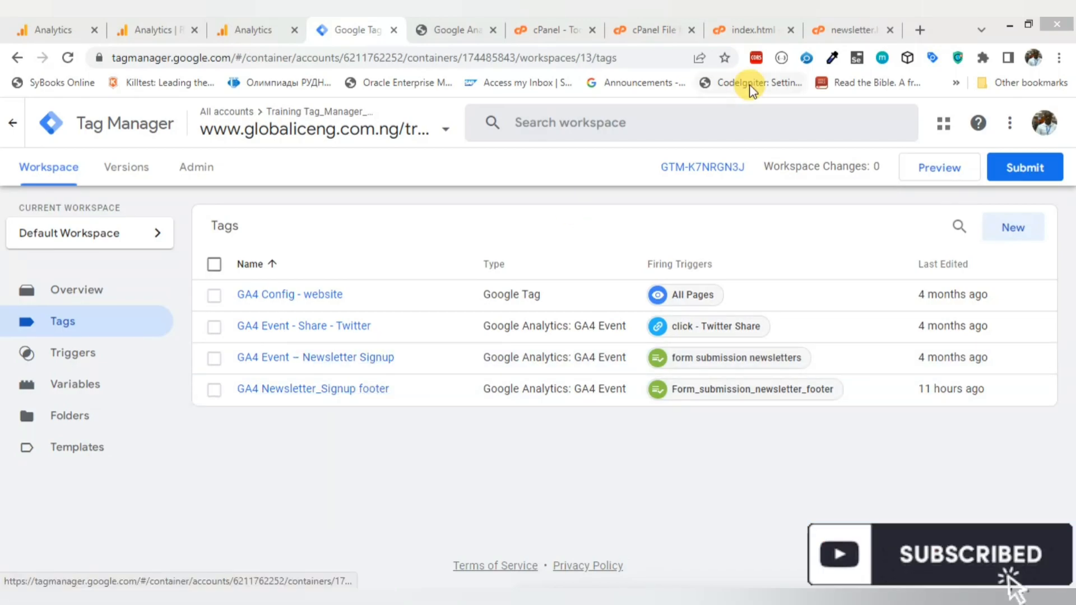
Step: Switch to the cPanel file editor and examine the newsletter form's id attribute in index.html and in newsletter.html
left_click(740, 30)
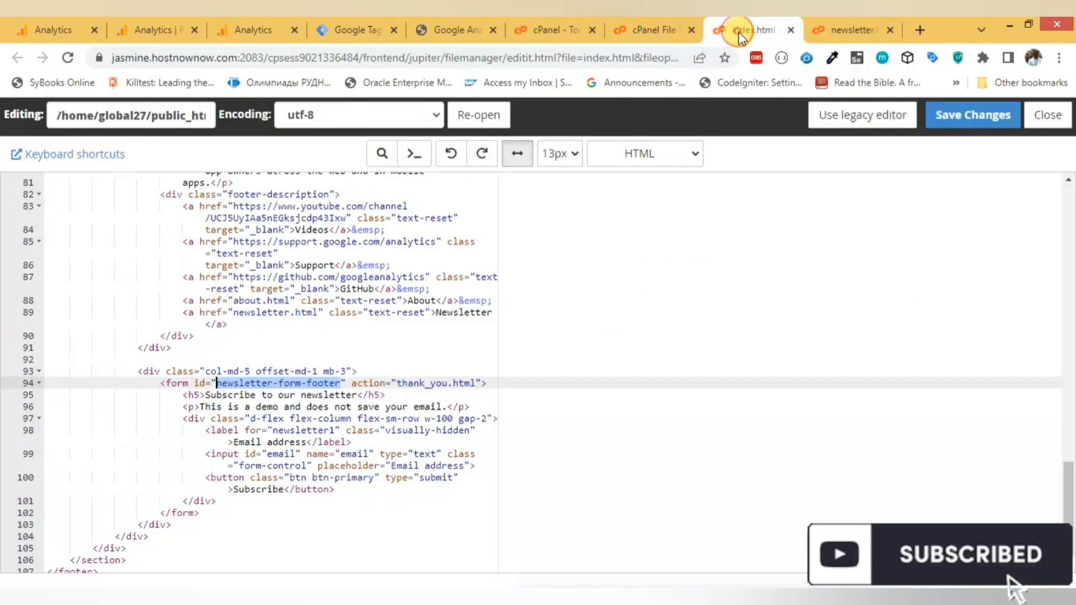
left_click(341, 384)
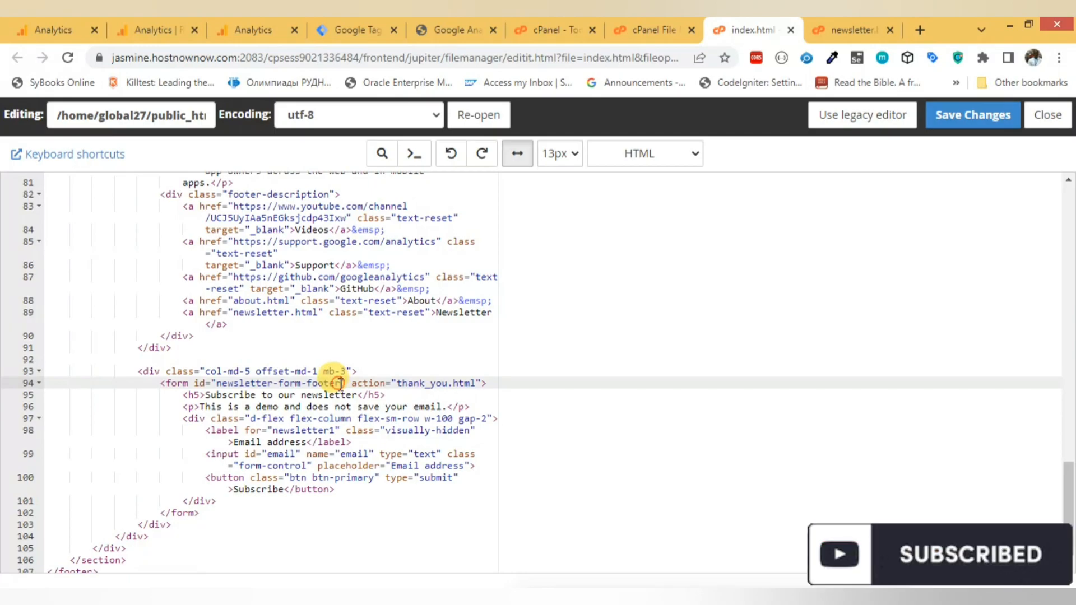
left_click_drag(336, 385, 223, 385)
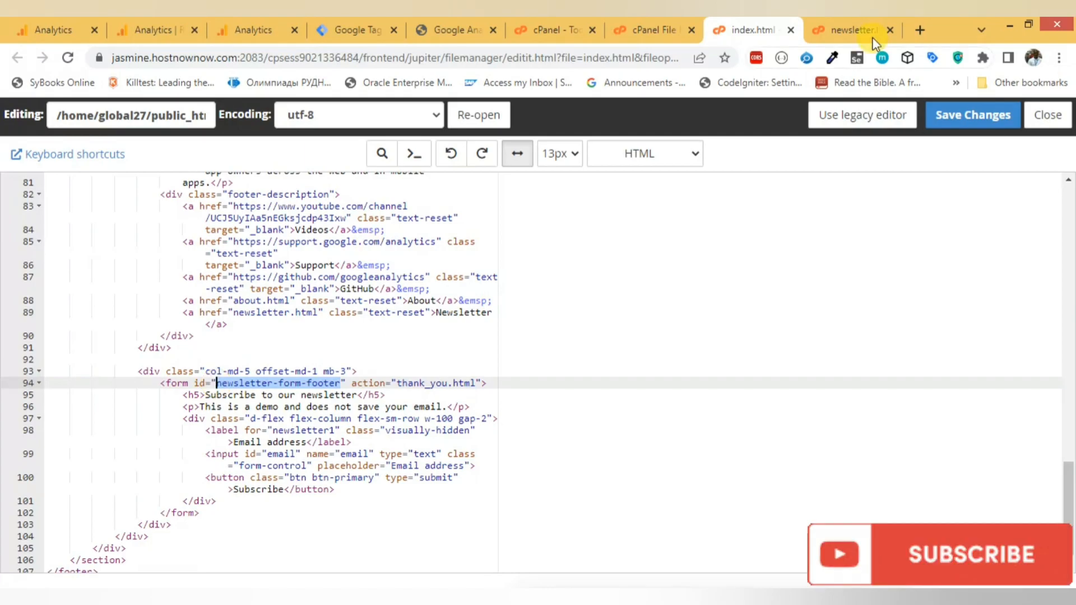
left_click(844, 35)
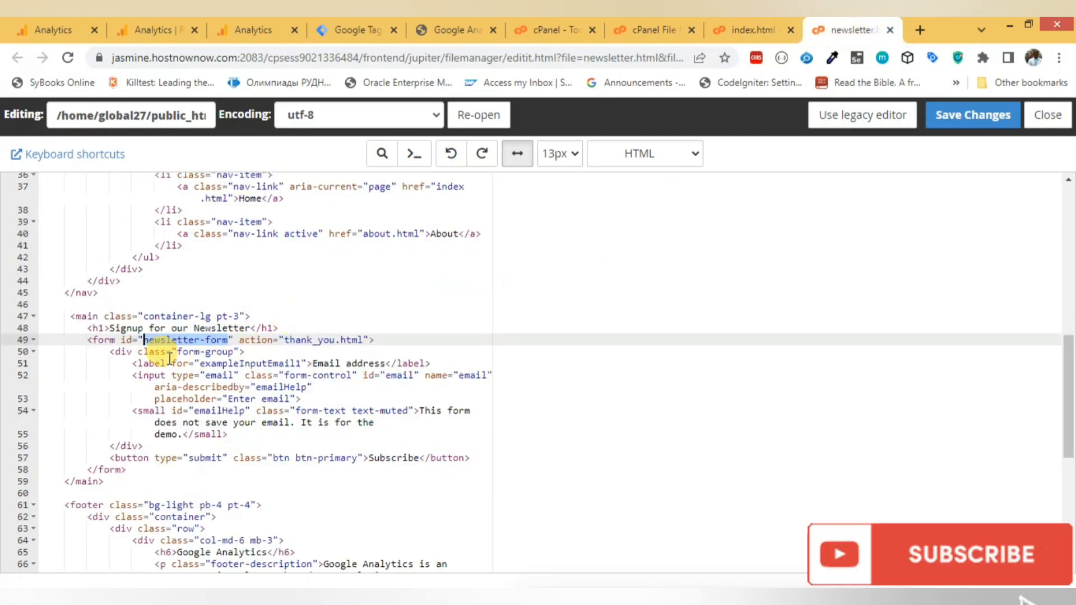
left_click(164, 340)
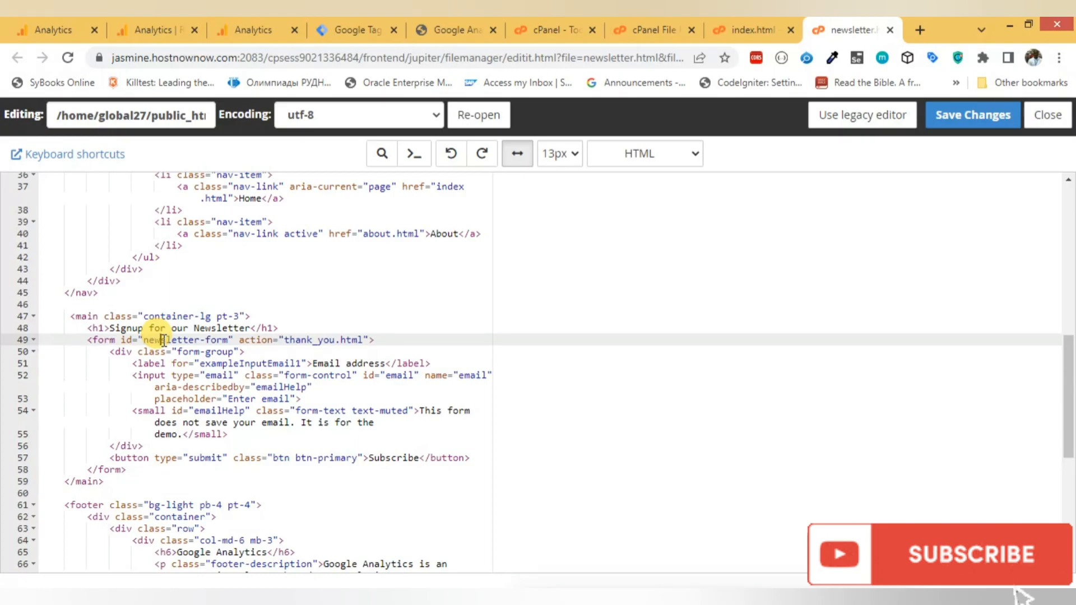
Step: Switch to Google Tag Manager and review the configuration and firing trigger of the GA4 Newsletter_Signup footer tag
left_click(333, 25)
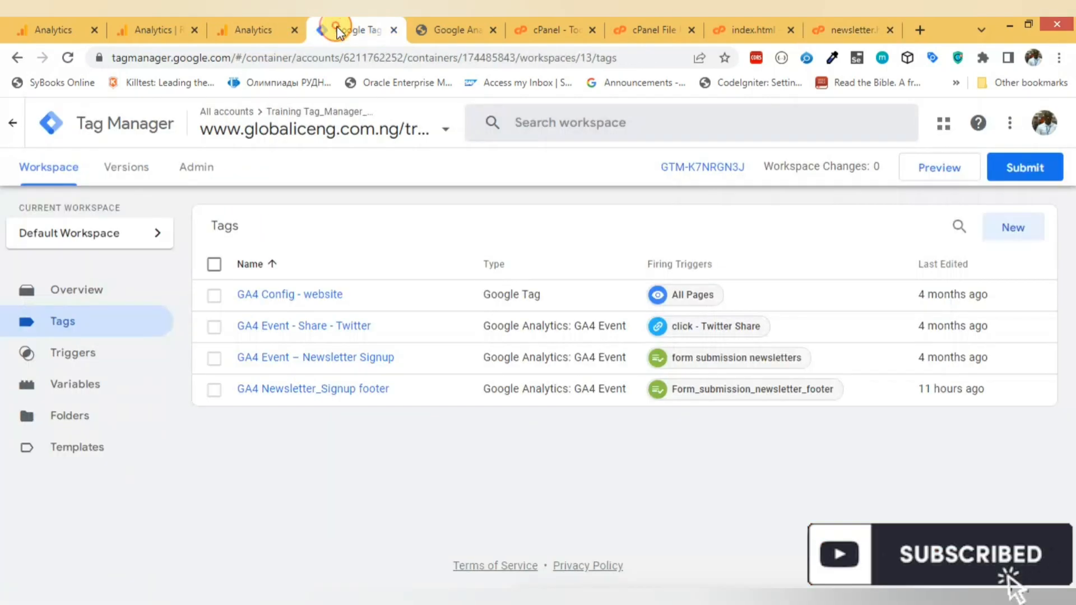
left_click(325, 391)
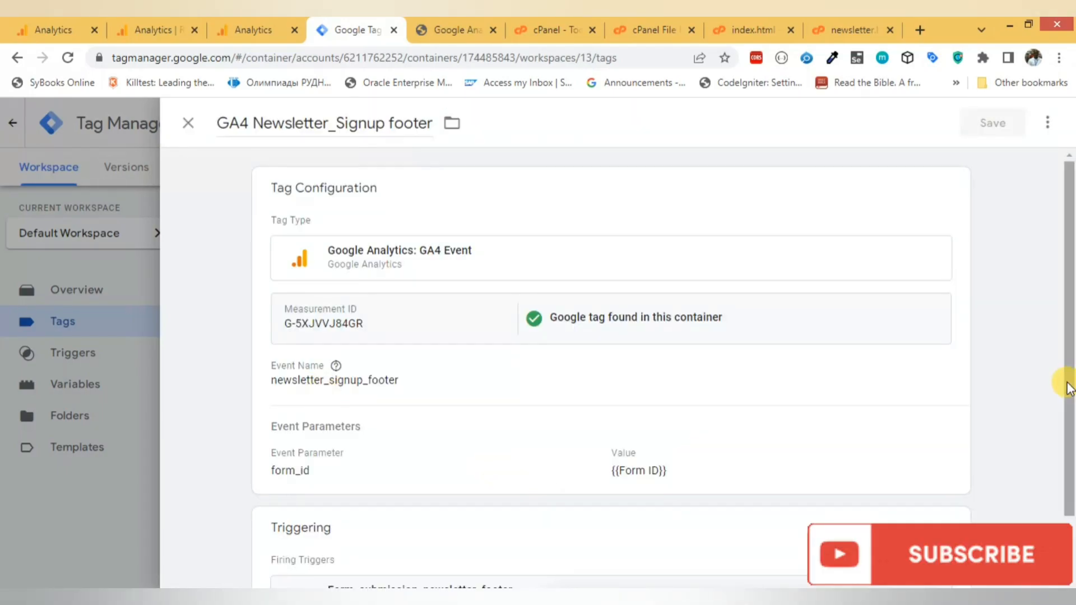
left_click_drag(1064, 387, 1070, 466)
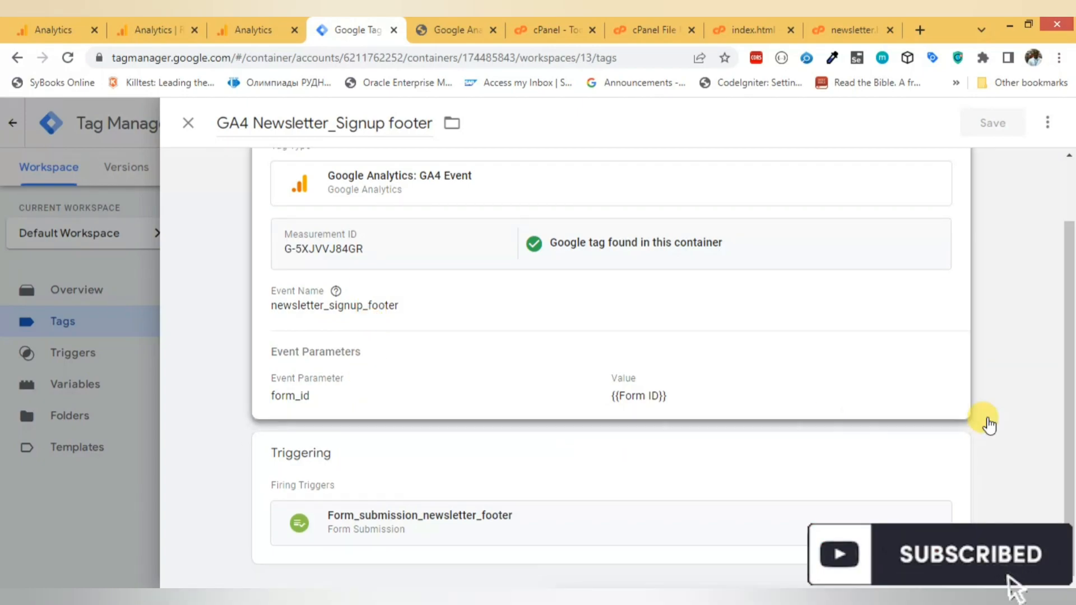
left_click_drag(1067, 410, 1067, 432)
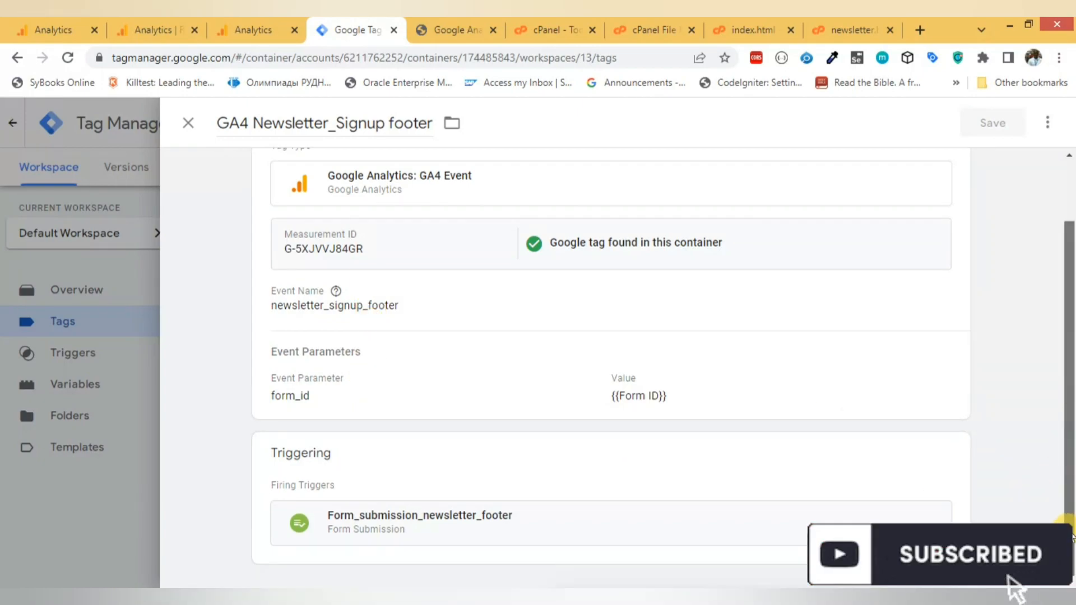
Step: Open the Form_submission_newsletter_footer trigger and examine the value of its Form ID condition
left_click(515, 521)
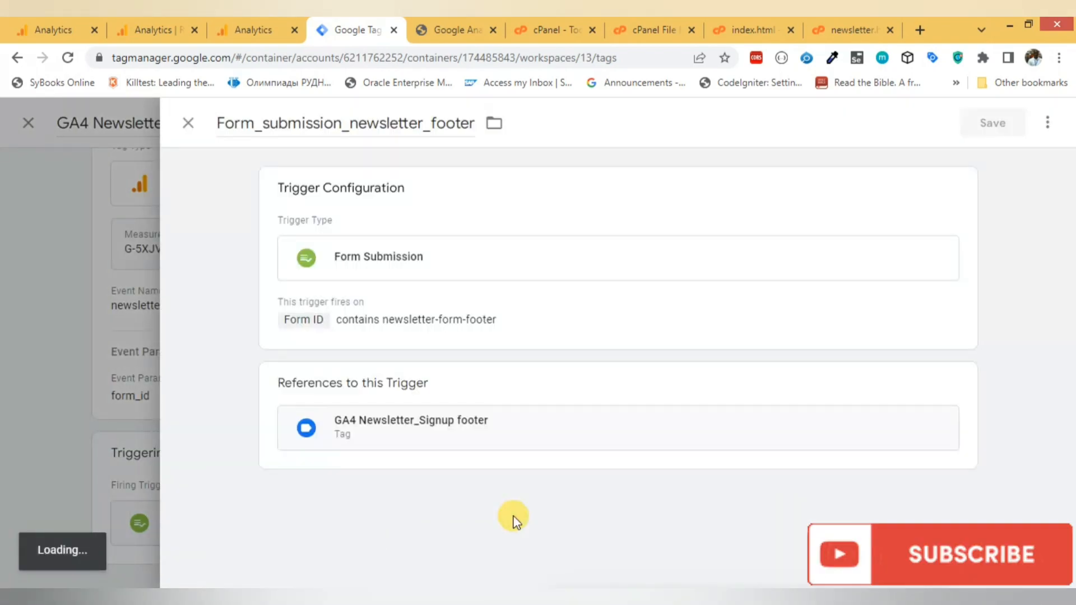
left_click(436, 331)
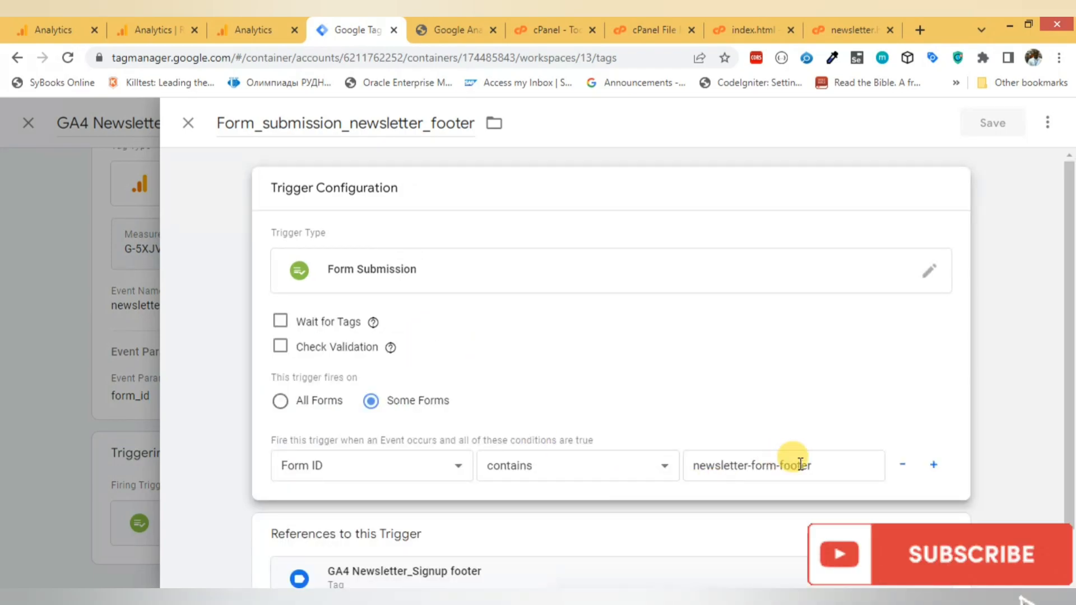
left_click(828, 466)
left_click_drag(828, 466, 715, 465)
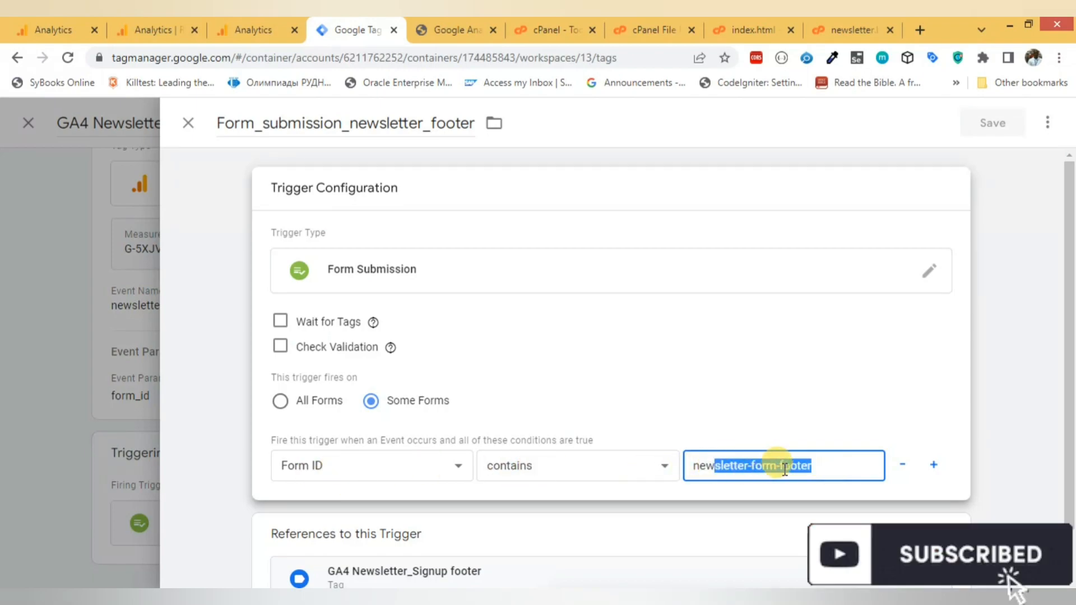
left_click(817, 466)
left_click_drag(776, 467, 693, 469)
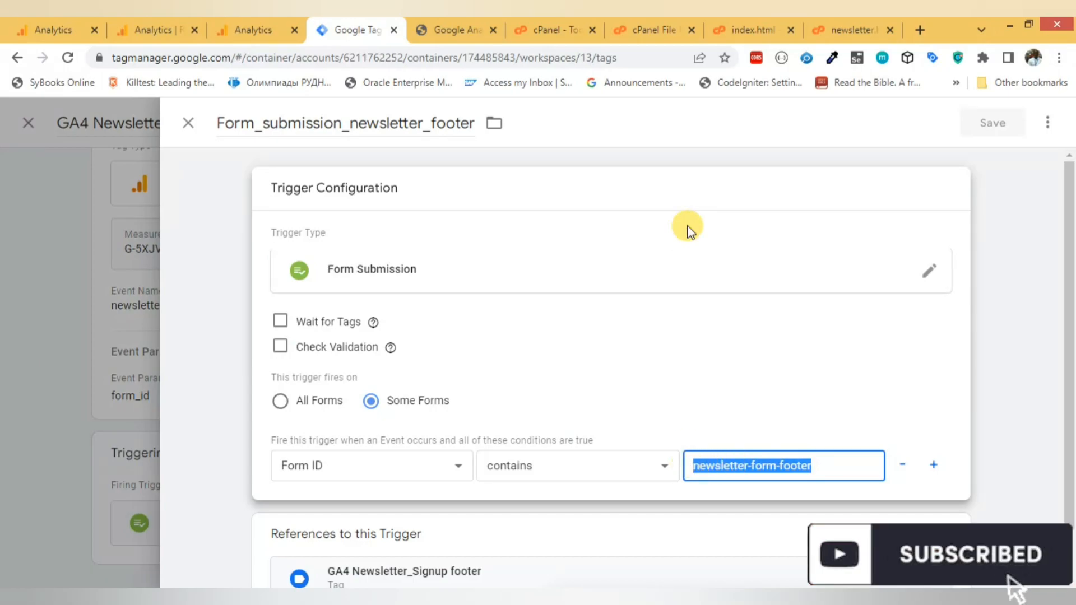
Step: Compare the condition with the footer form's id in index.html in the cPanel editor, and close the trigger and tag in Tag Manager
left_click(754, 30)
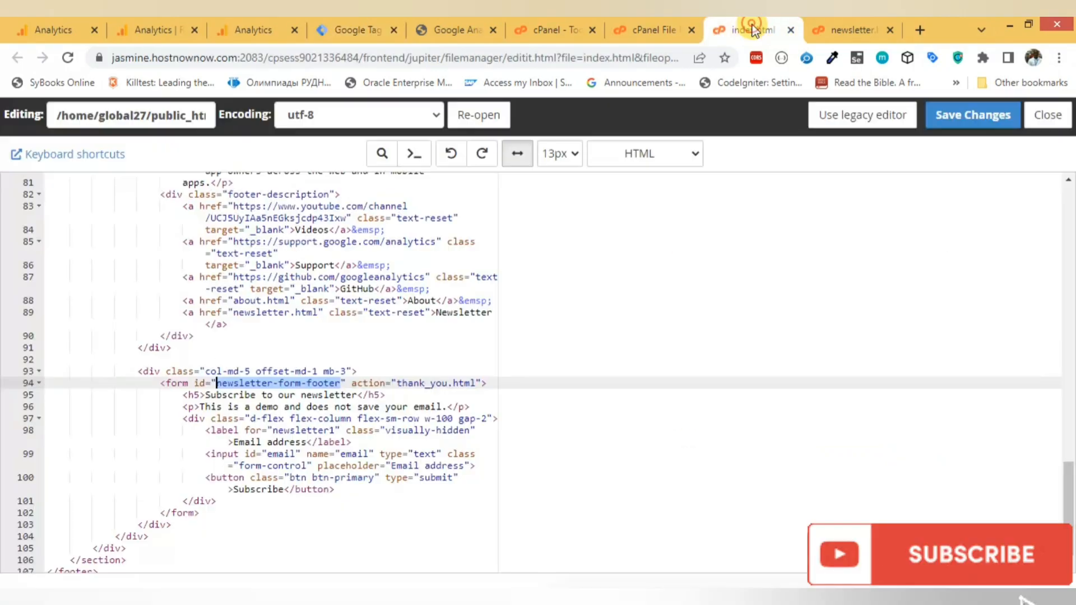
left_click(337, 385)
left_click_drag(342, 385, 220, 382)
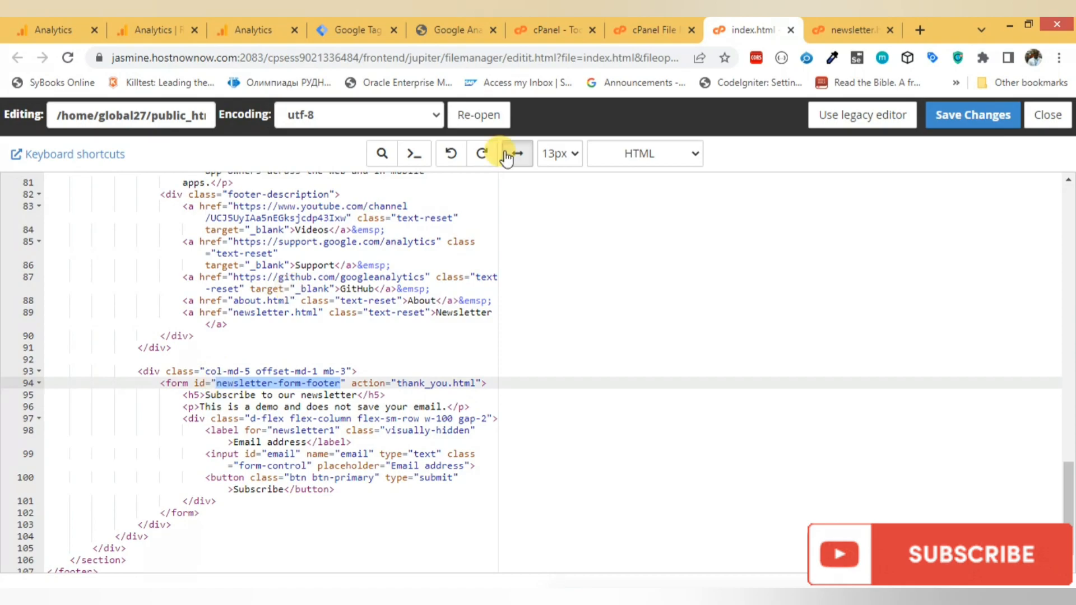
left_click(344, 32)
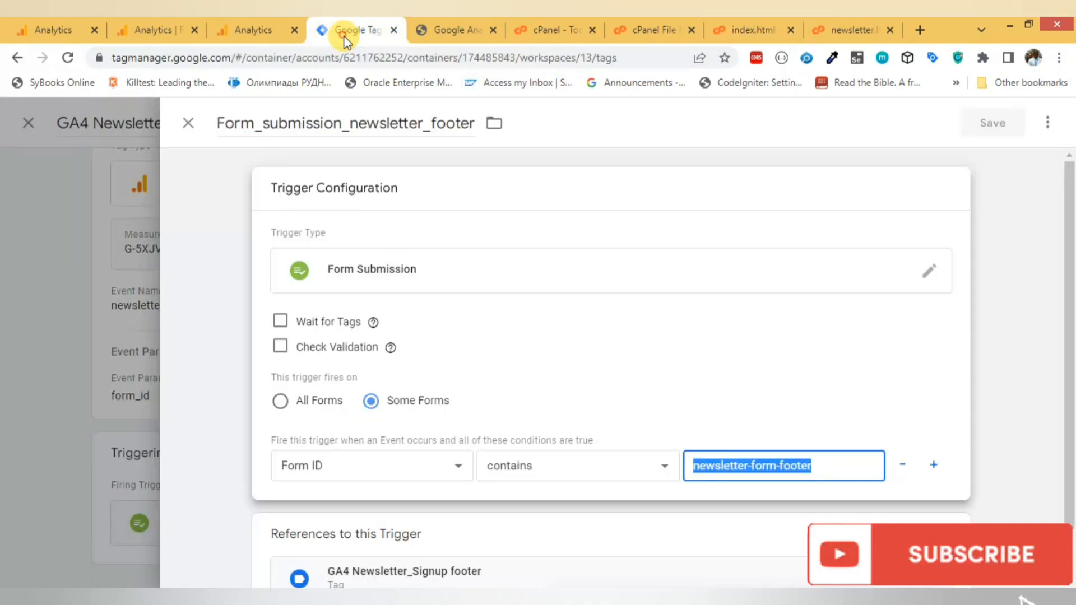
left_click(188, 123)
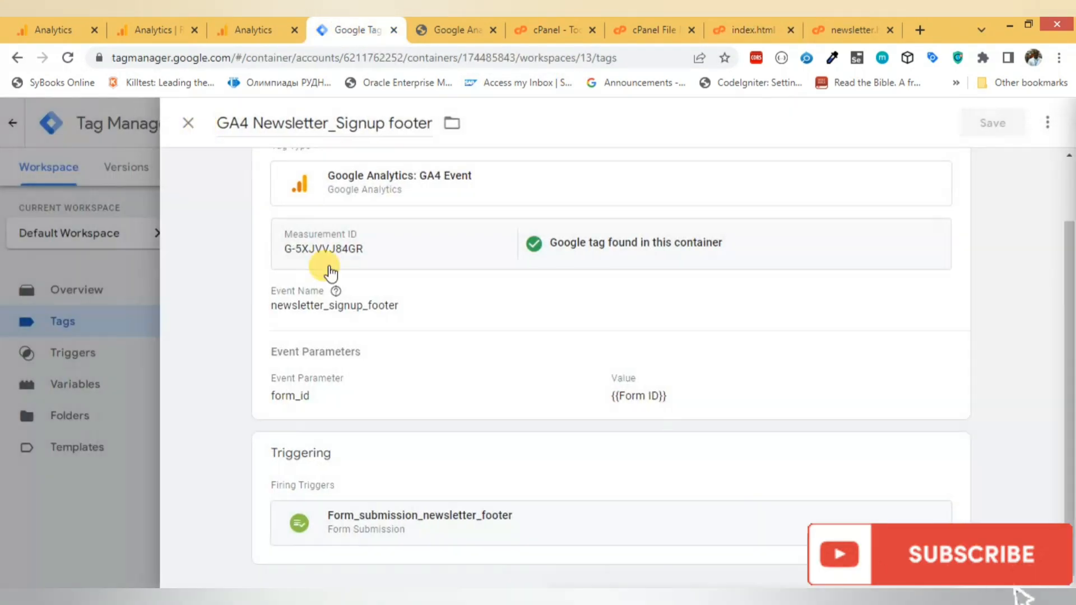
left_click(189, 123)
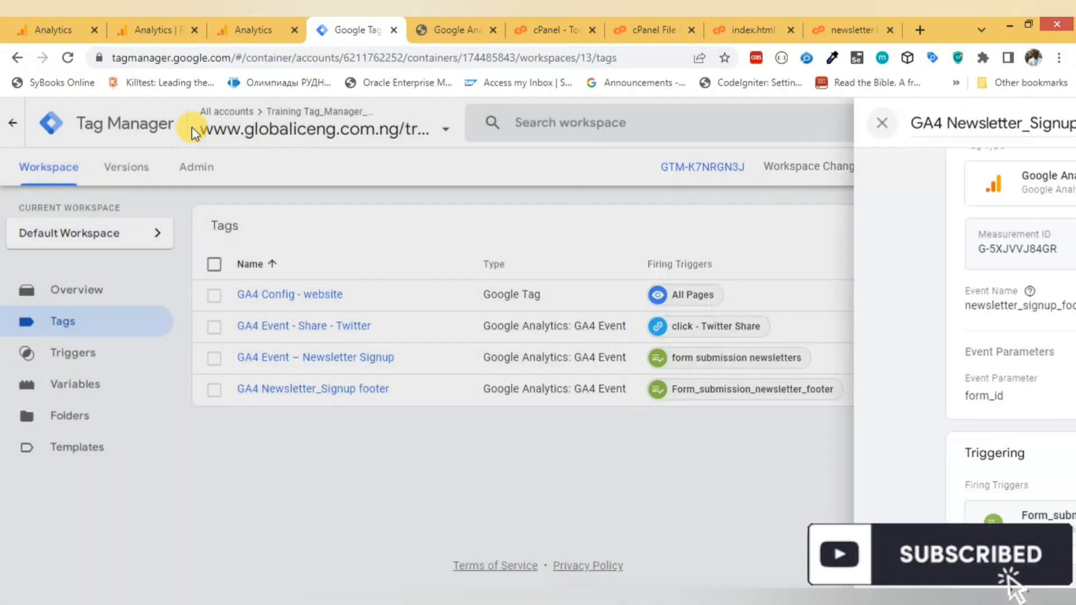
Step: Open the form submission newsletters trigger of the GA4 Event – Newsletter Signup tag and compare its Form ID condition with the form id in newsletter.html
left_click(285, 364)
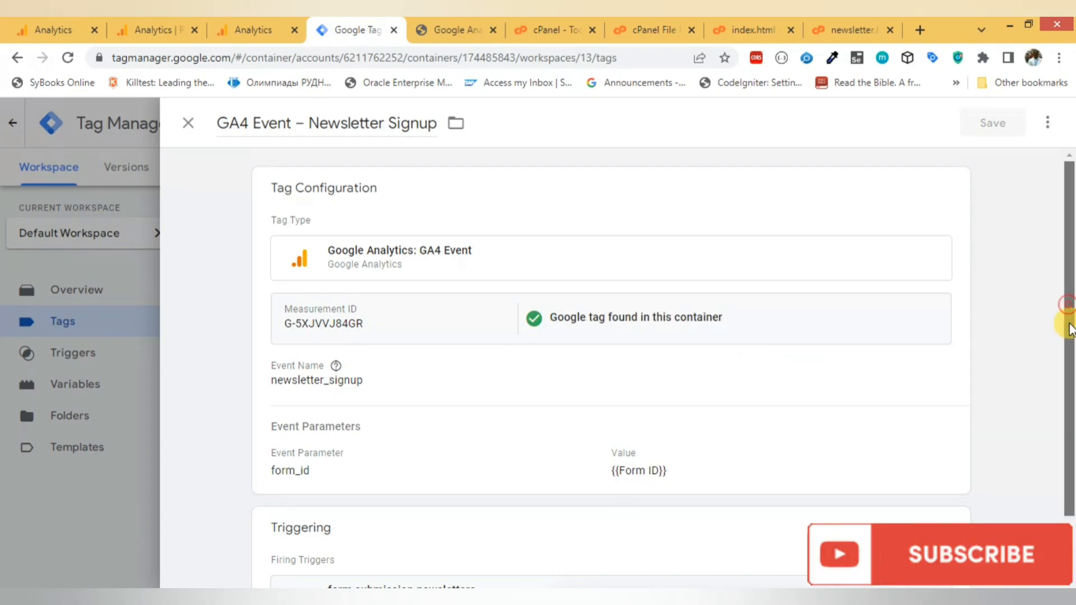
scroll(1071, 442, "down", 1)
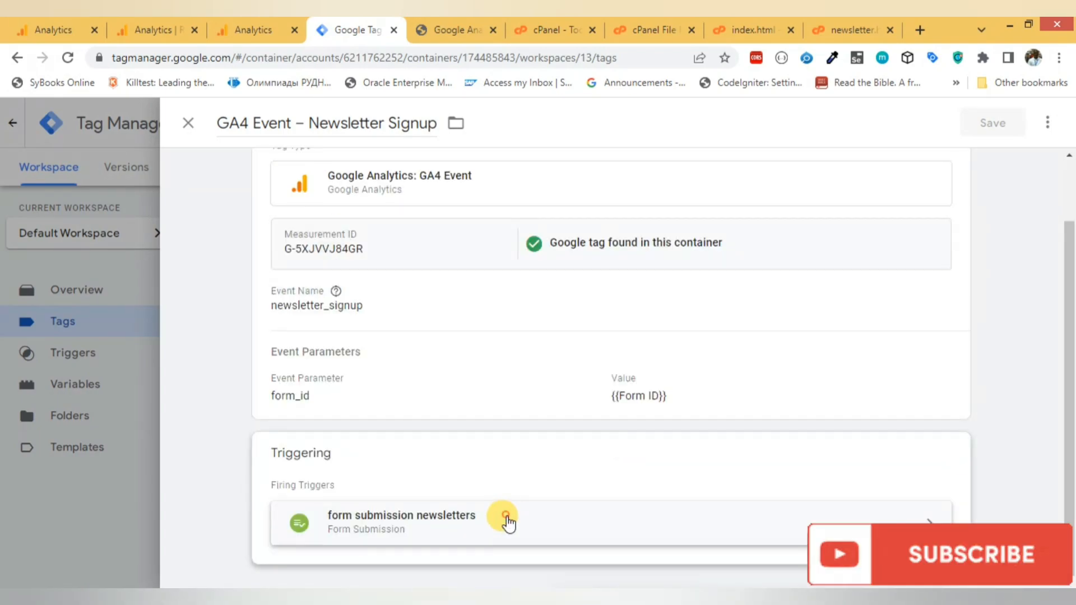
left_click(507, 522)
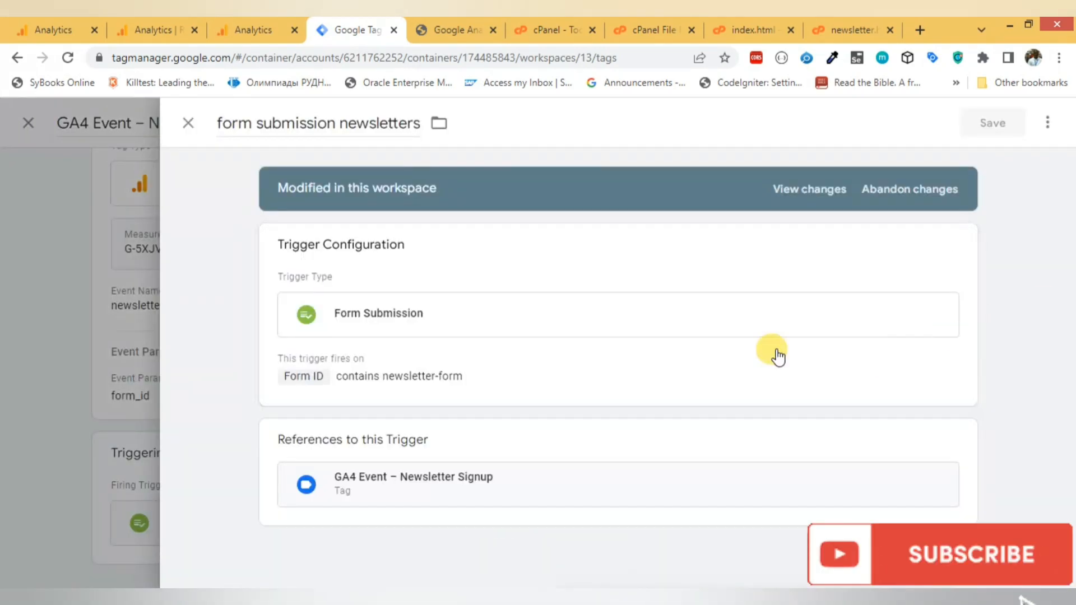
left_click(436, 384)
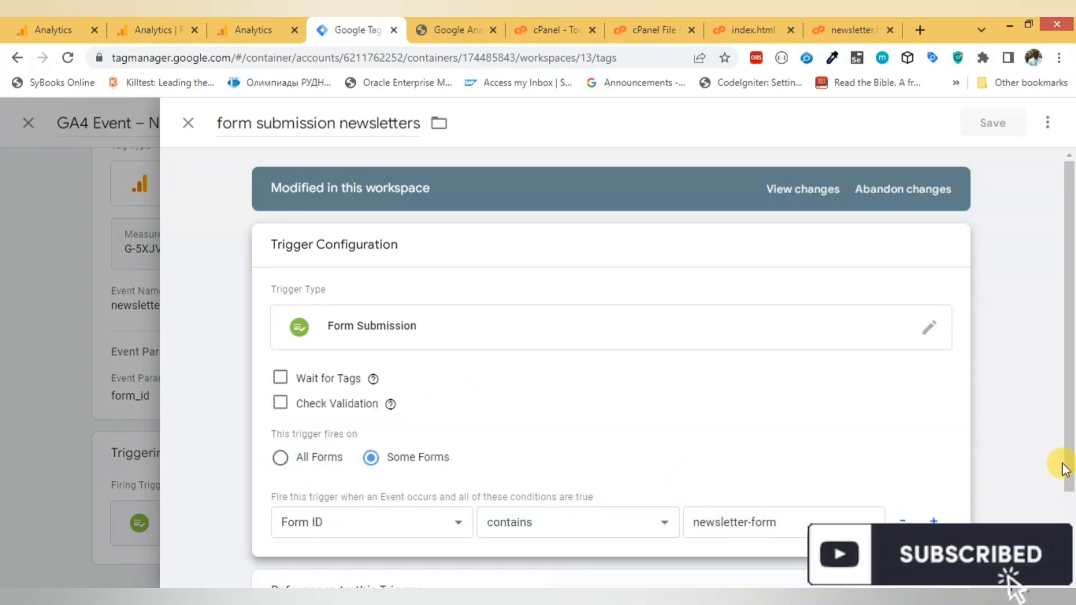
scroll(1014, 583, "down", 2)
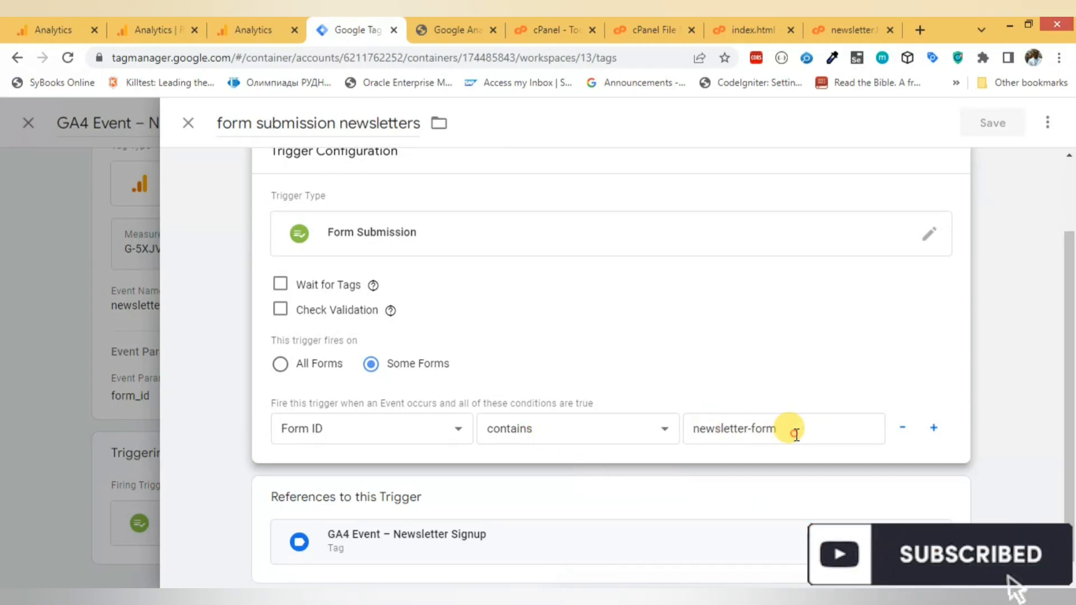
left_click_drag(793, 429, 693, 430)
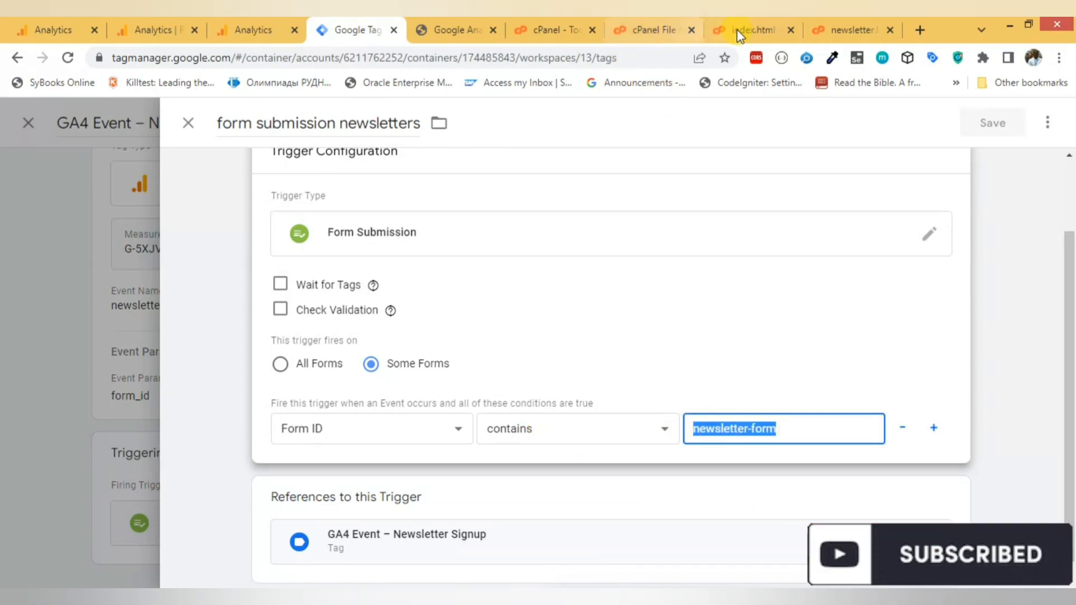
left_click(838, 23)
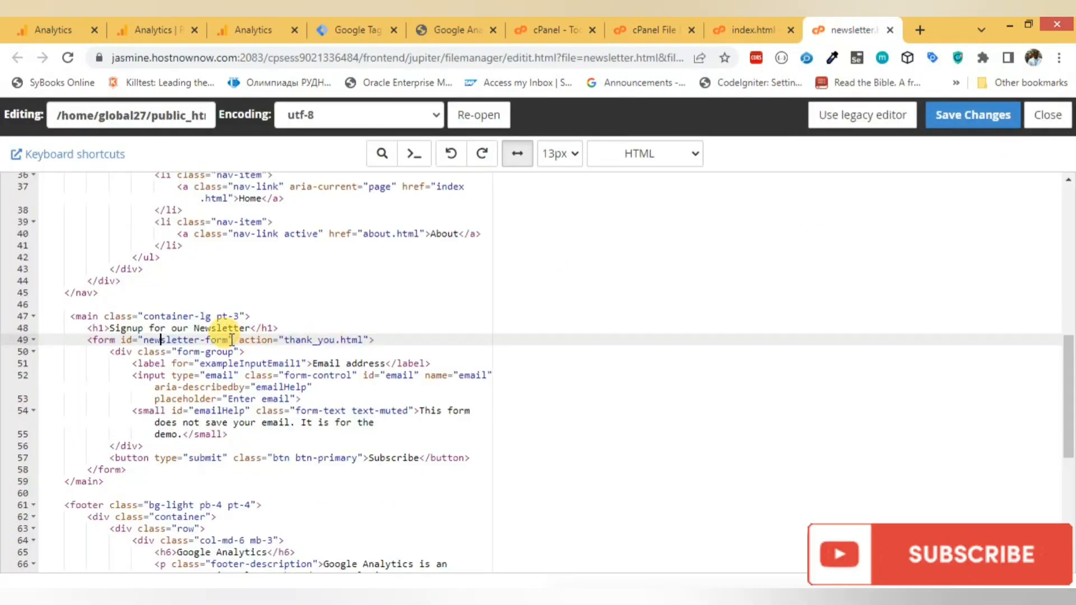
left_click_drag(227, 340, 155, 340)
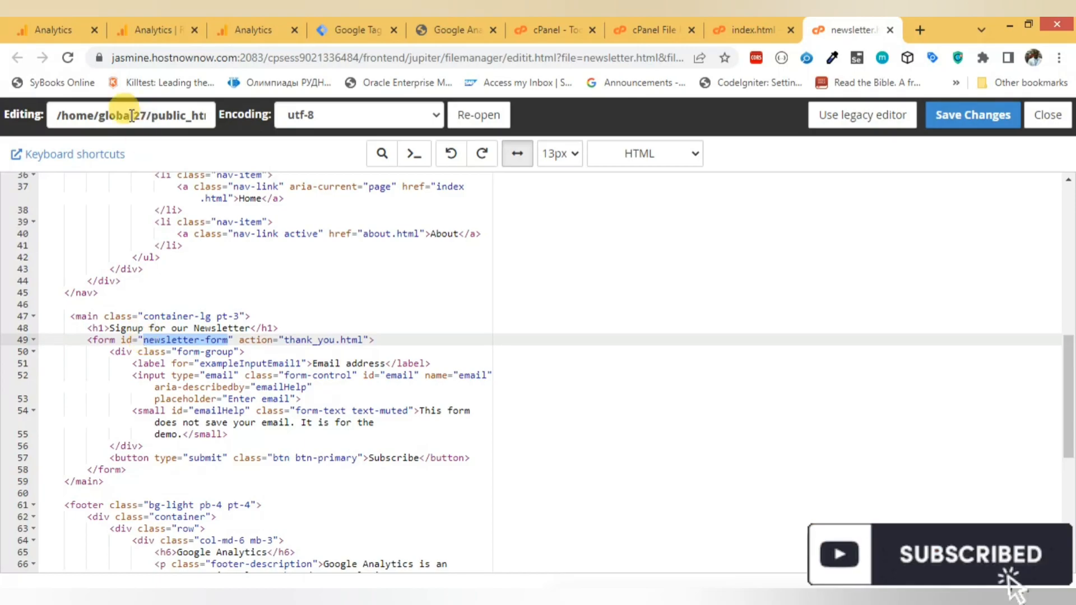
Step: Switch back to the untitled exploration in Google Analytics and reload it
left_click(36, 20)
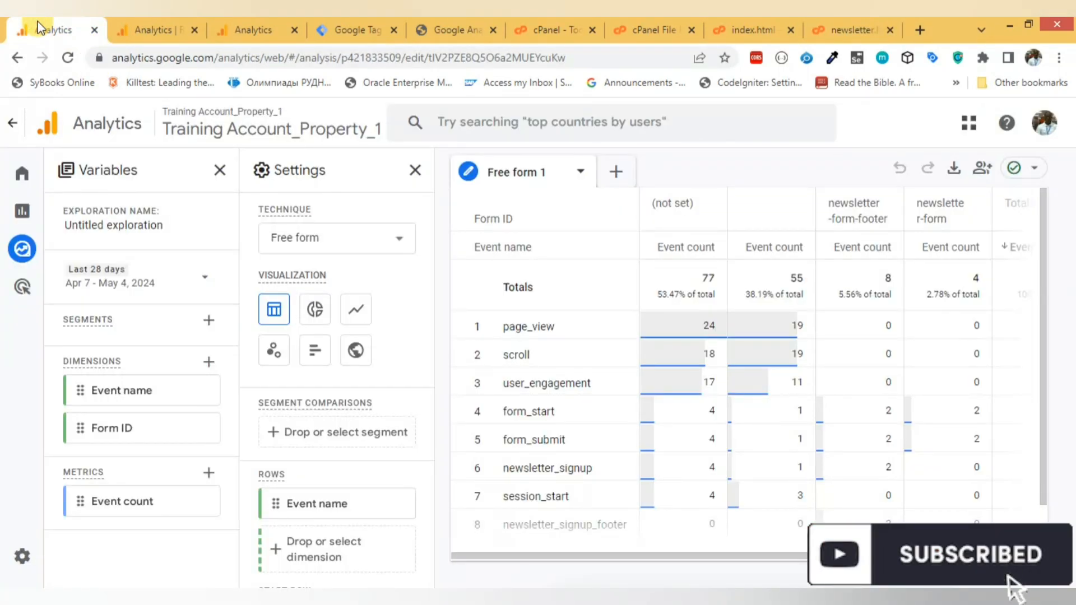
left_click(78, 65)
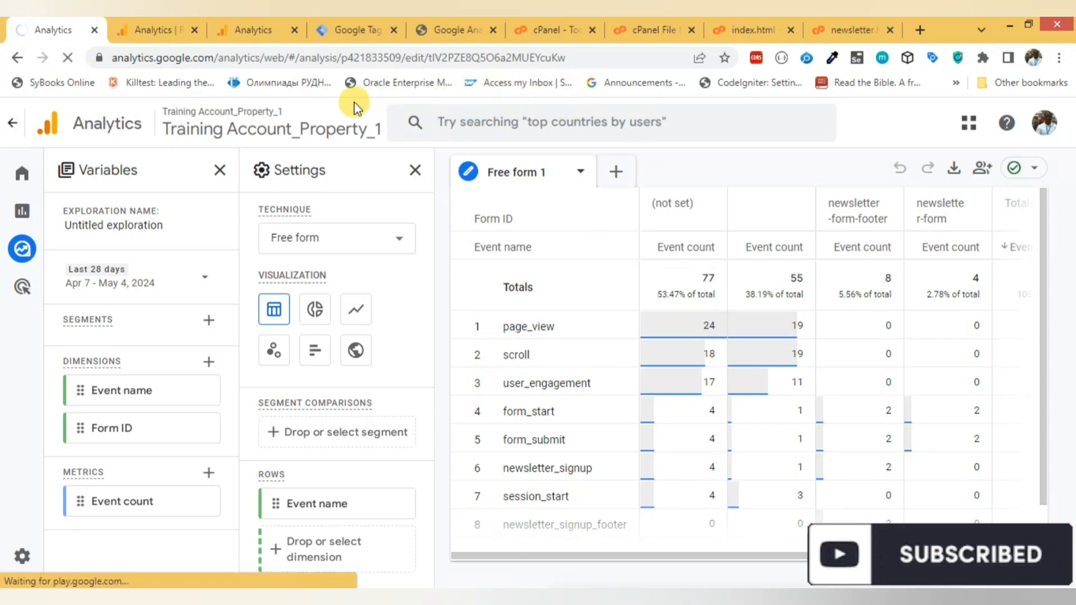
left_click_drag(305, 58, 646, 49)
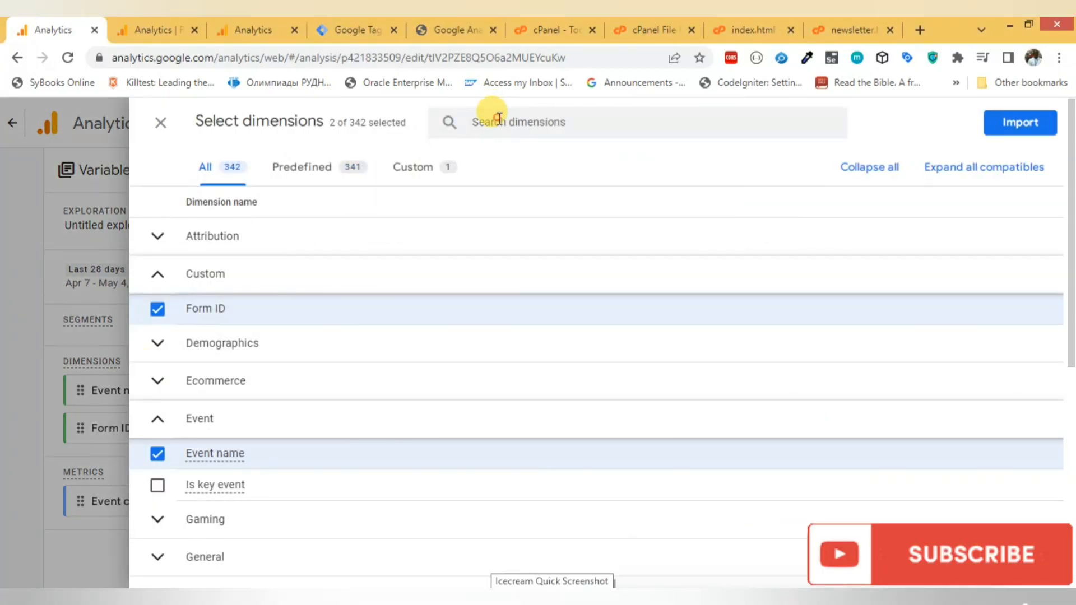
Step: Search the dimensions for "page" and import Page title and screen name into the exploration's variables
left_click(500, 119)
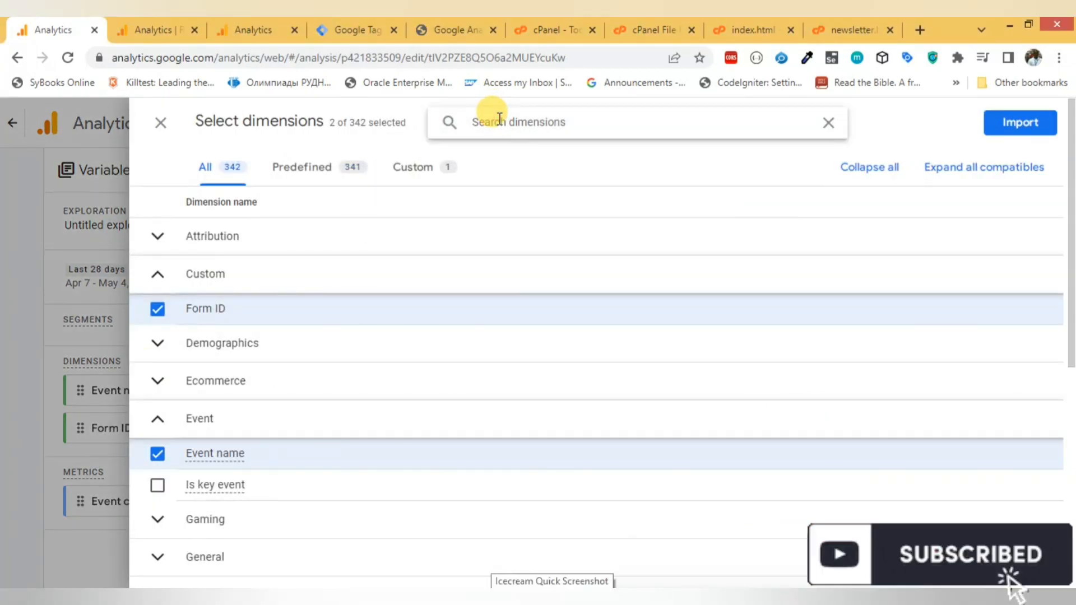
type("pa")
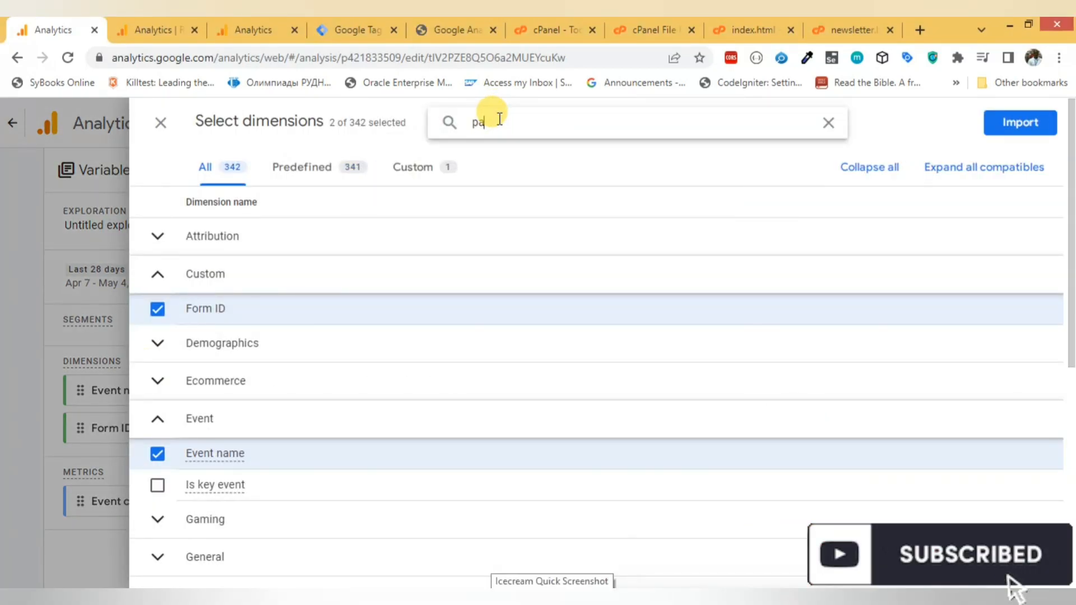
type("ge")
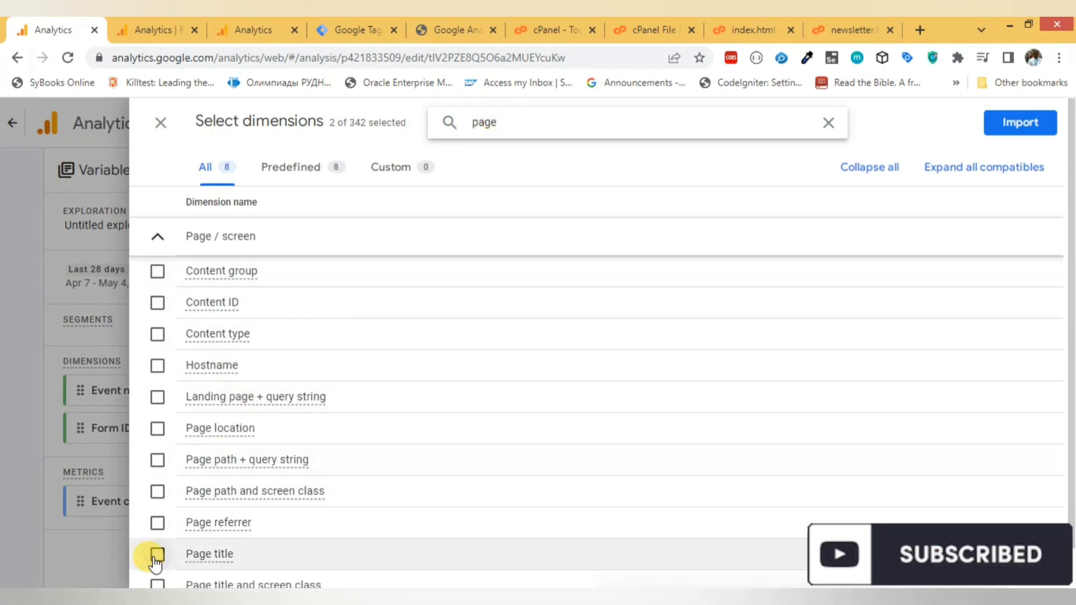
left_click(157, 554)
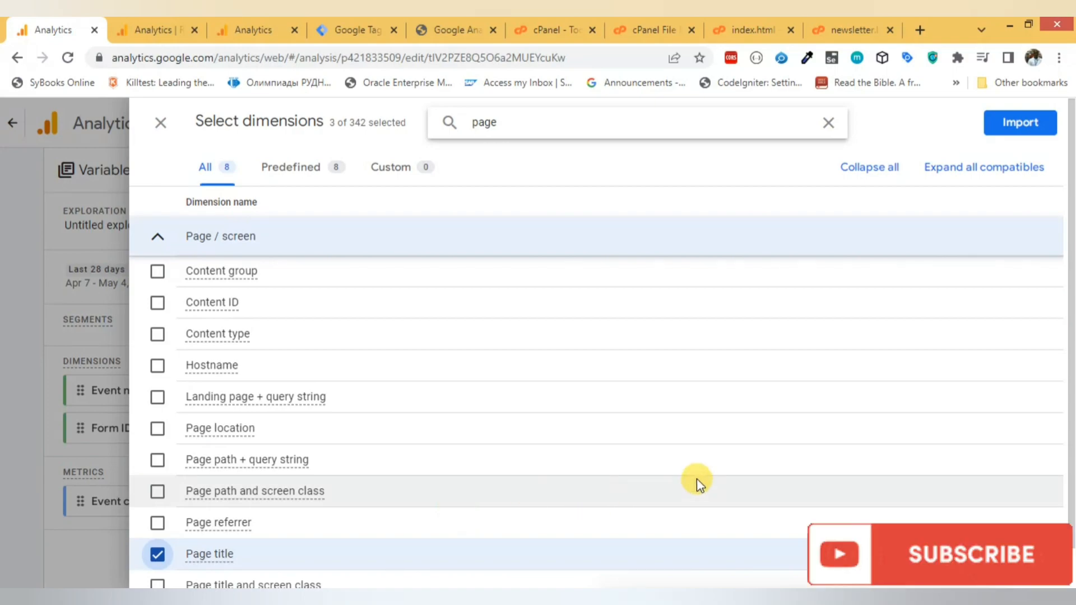
left_click_drag(1066, 372, 1065, 459)
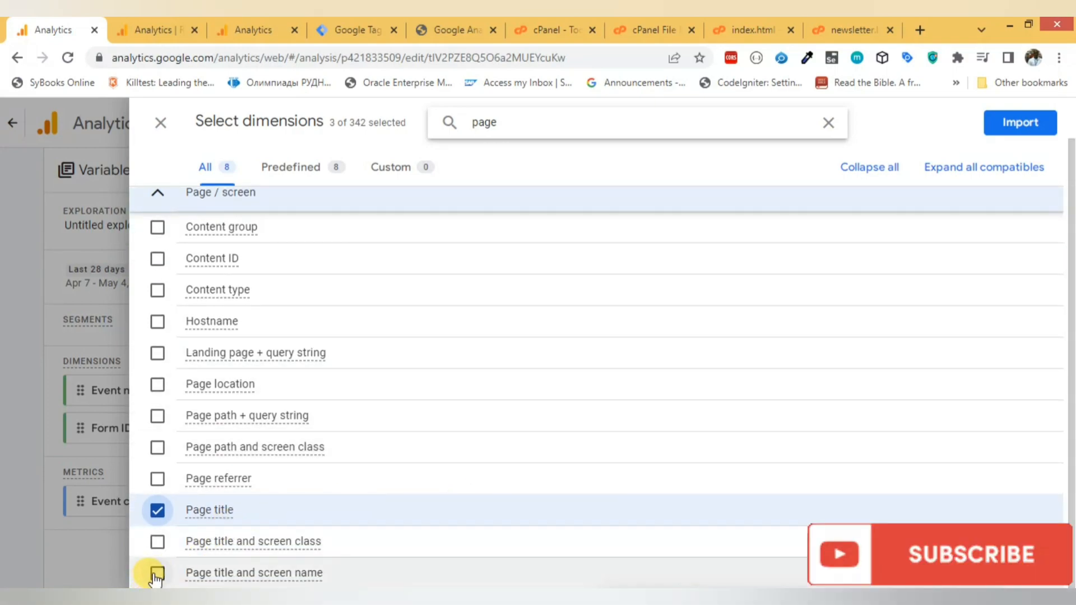
left_click(157, 510)
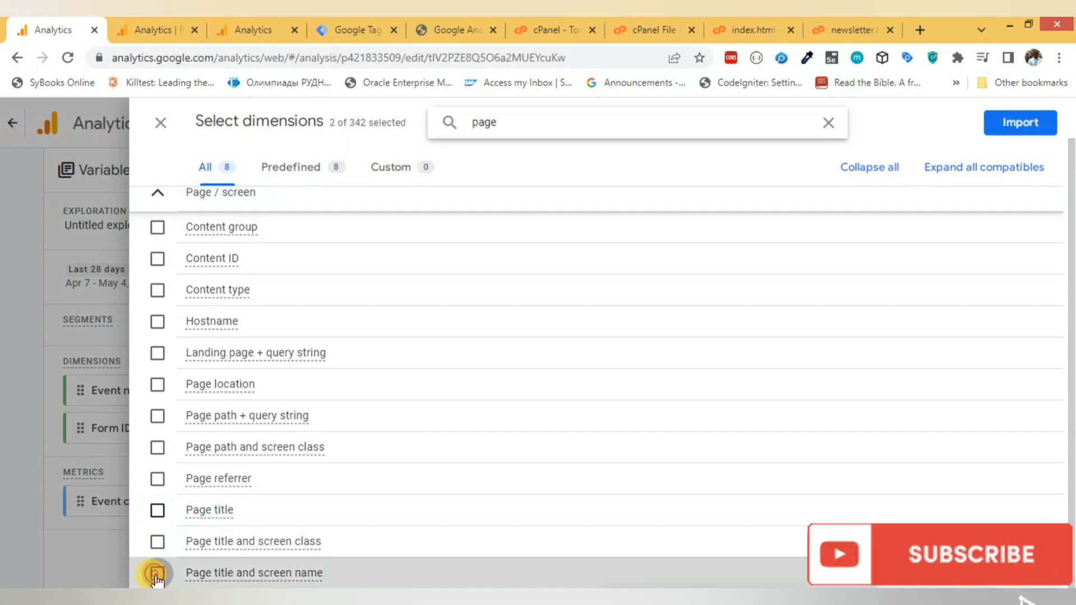
left_click(157, 574)
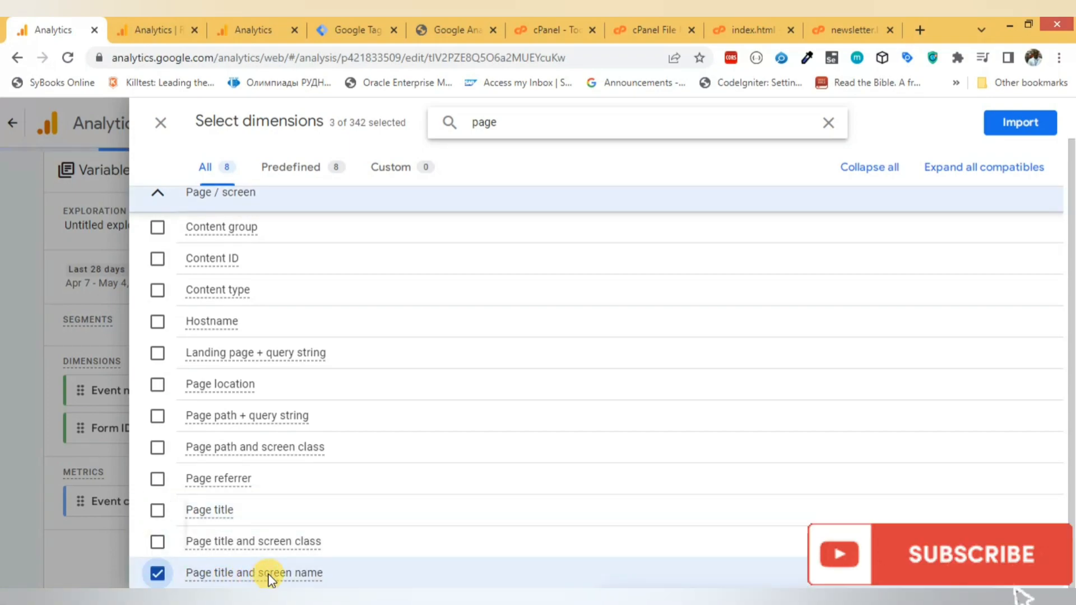
left_click(1016, 134)
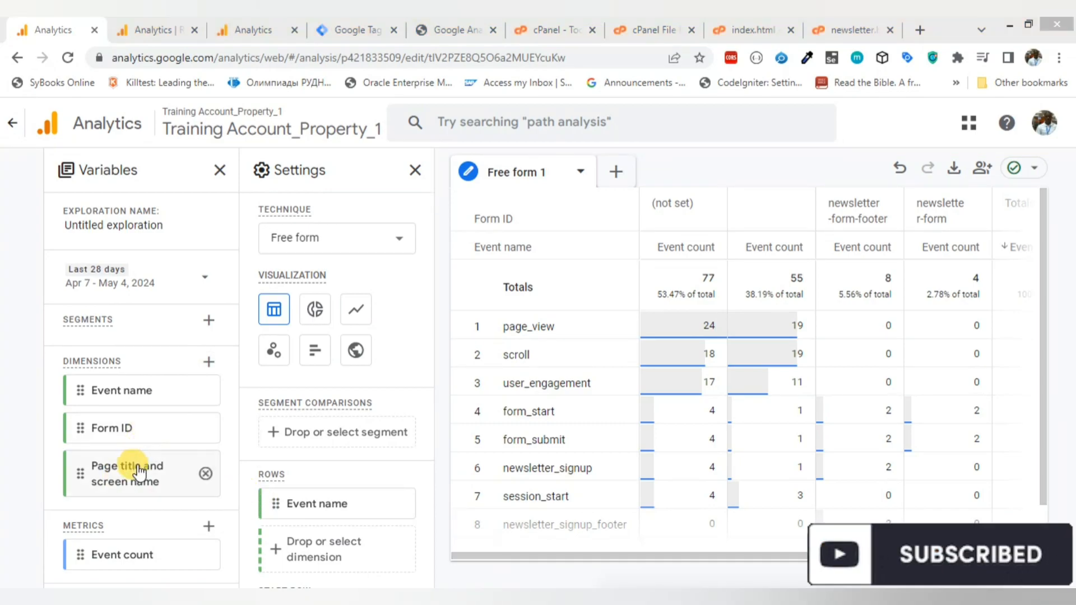
Step: Add Page title and screen name as a second row dimension under Event name and examine its column in the table
left_click_drag(139, 473, 336, 484)
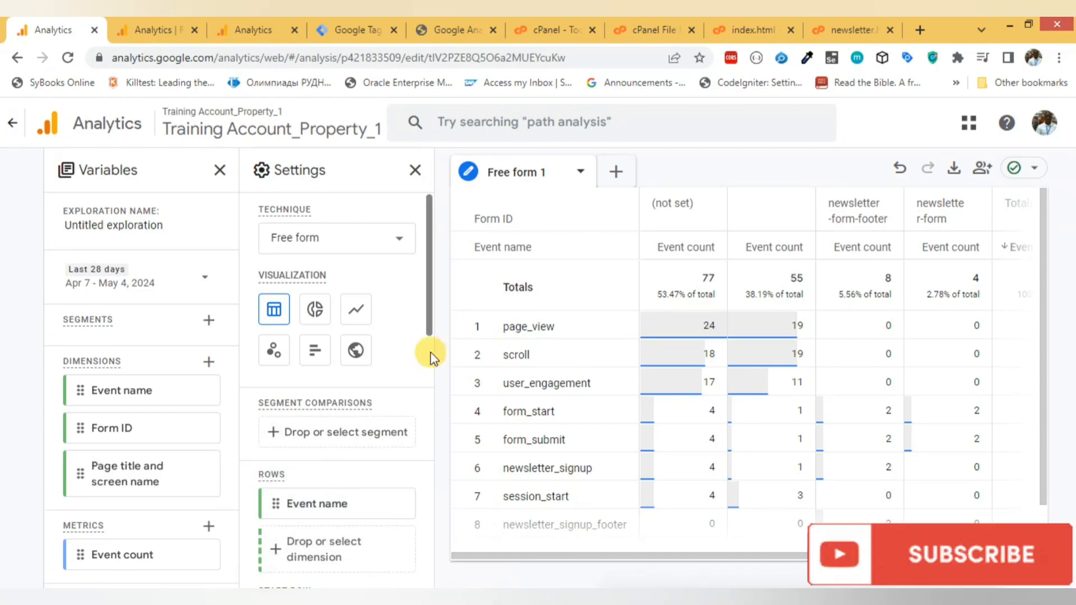
left_click_drag(427, 257, 430, 391)
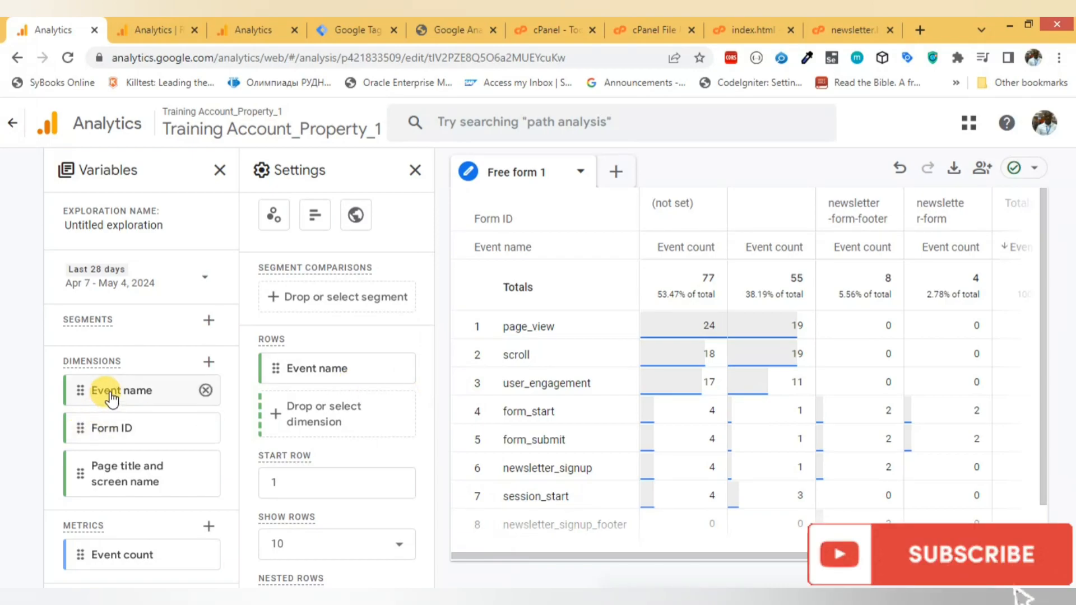
left_click_drag(110, 466, 317, 404)
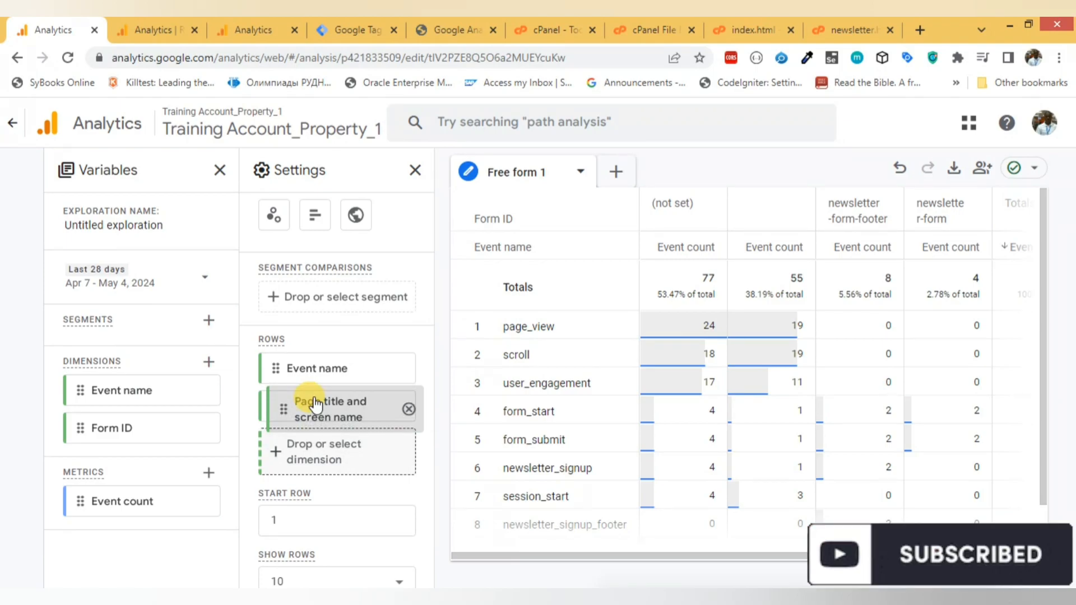
left_click_drag(317, 403, 316, 404)
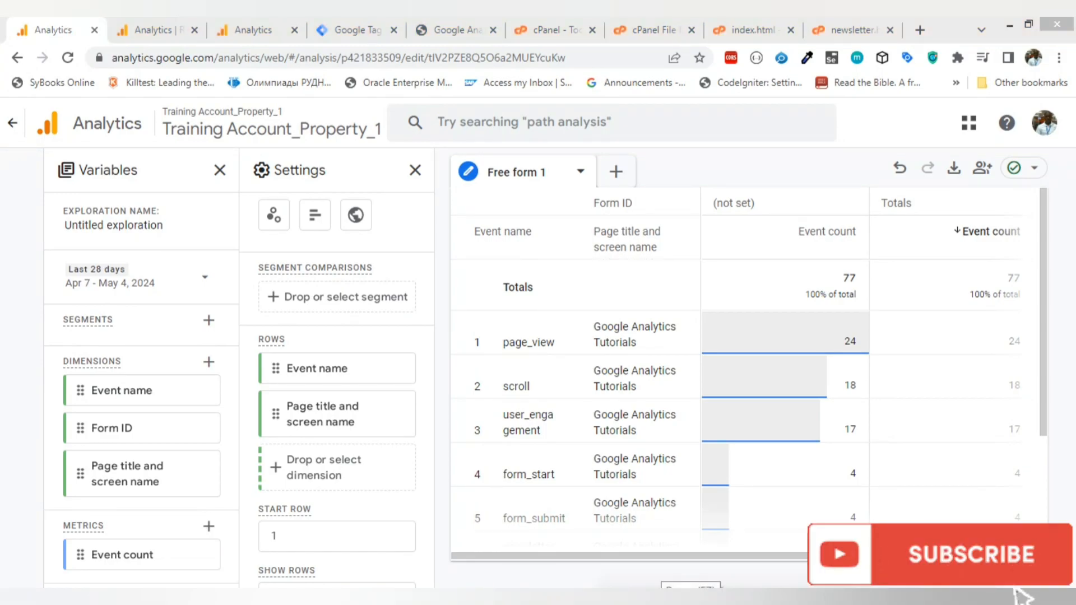
double_click(605, 232)
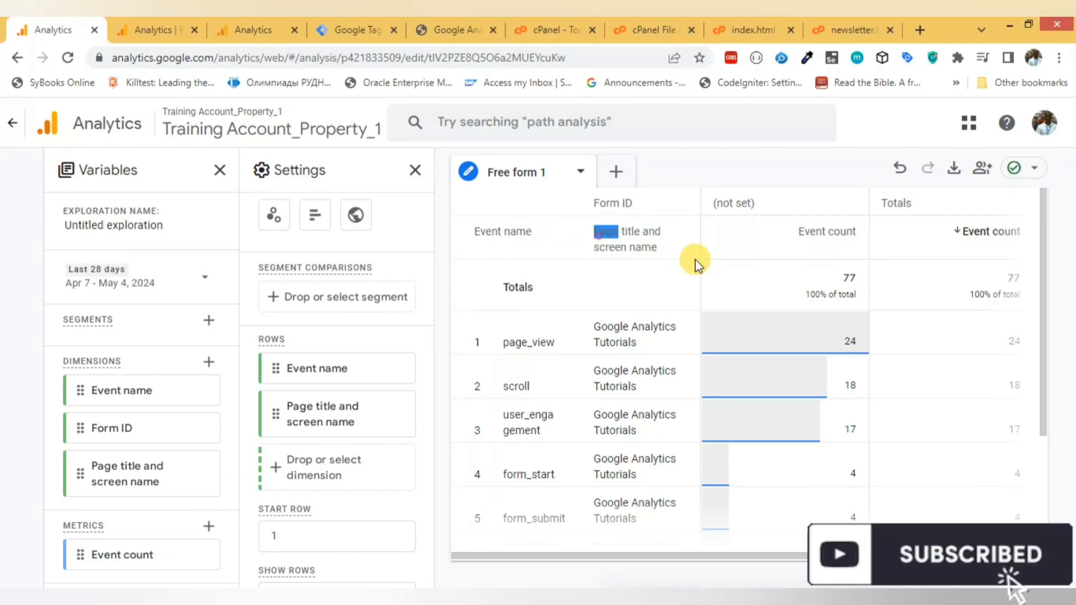
left_click_drag(696, 261, 649, 241)
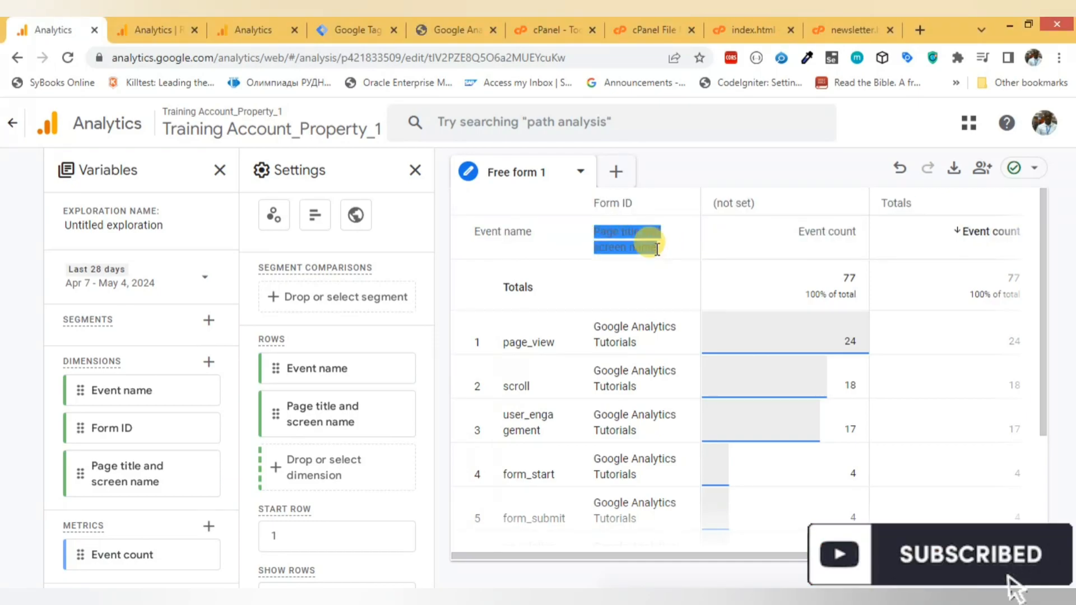